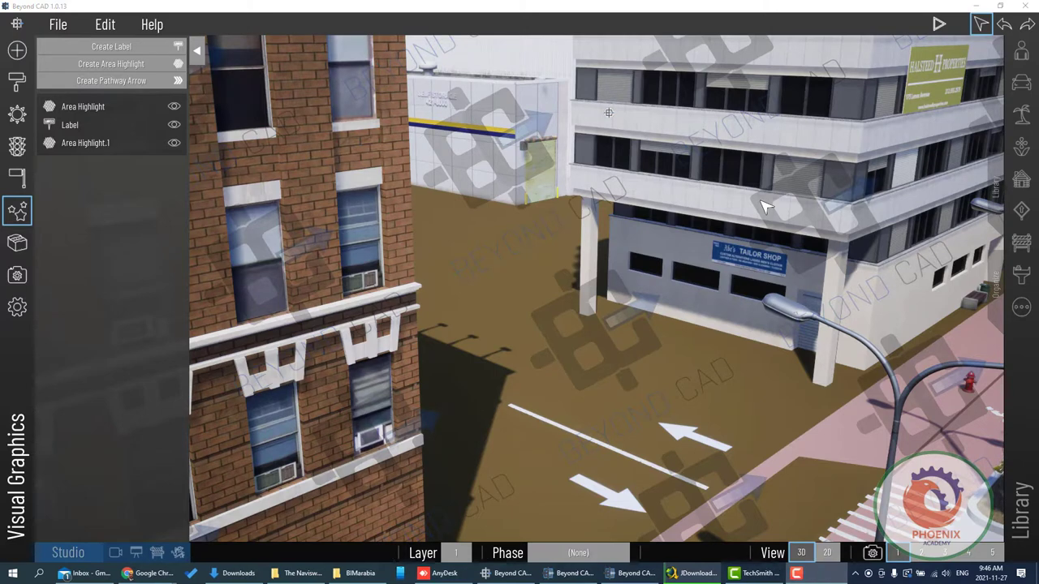
Add a new label on the street near the crosswalk
left_click(12, 212)
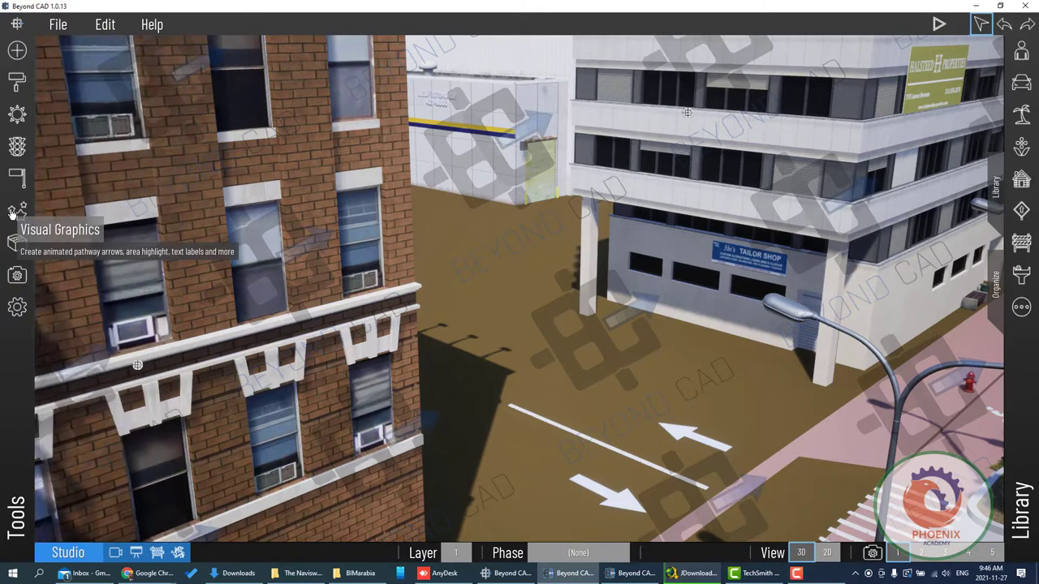
left_click(12, 213)
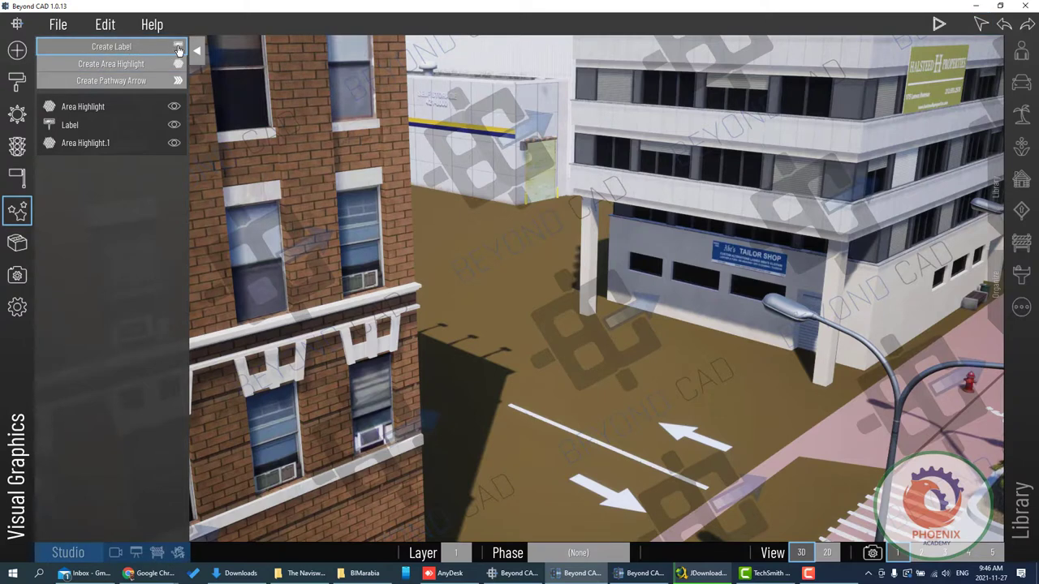
left_click(120, 46)
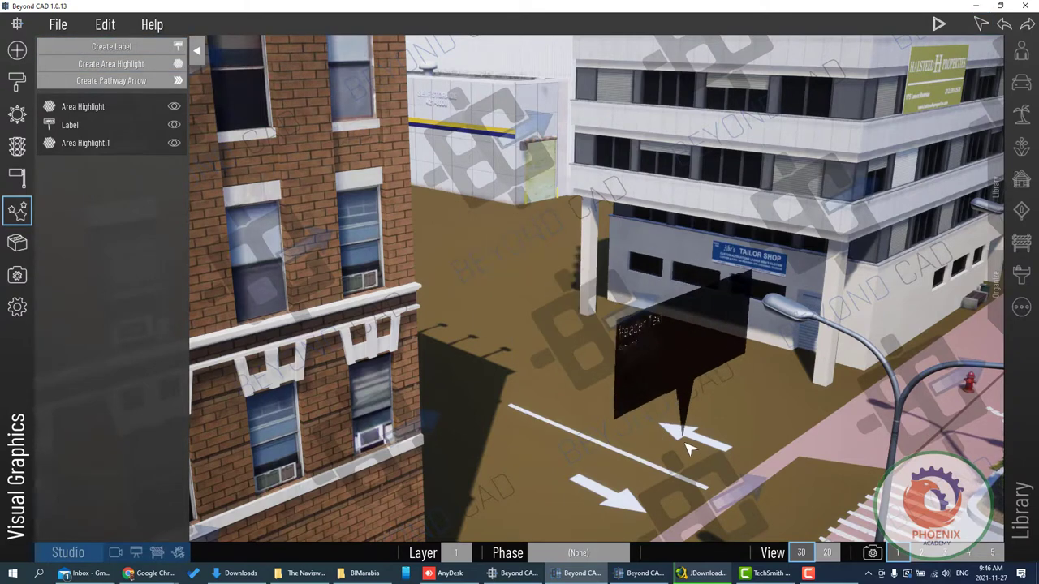
left_click(818, 471)
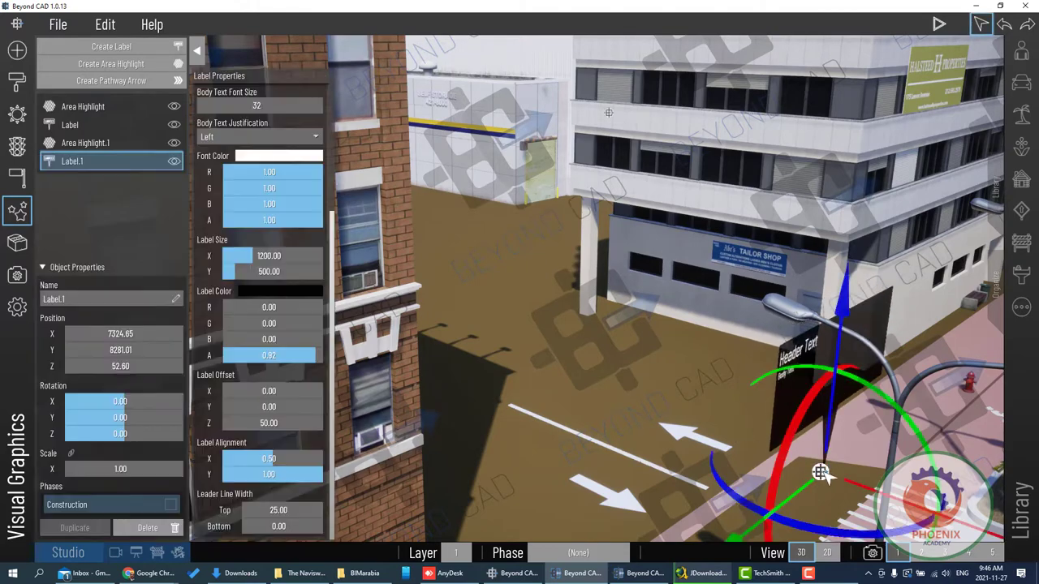
mouse_move(692, 372)
right_mouse_down()
mouse_move(493, 364)
mouse_move(351, 385)
right_mouse_up()
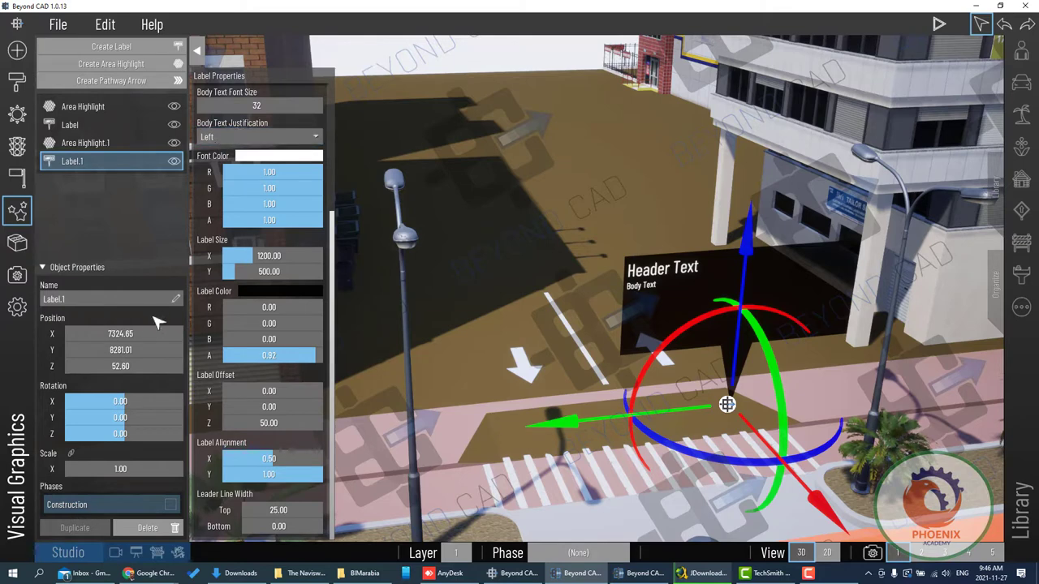
Set the label's Rotation X to 0, Rotation Z to 9.90 and Scale to 1.40
left_click_drag(120, 333, 114, 334)
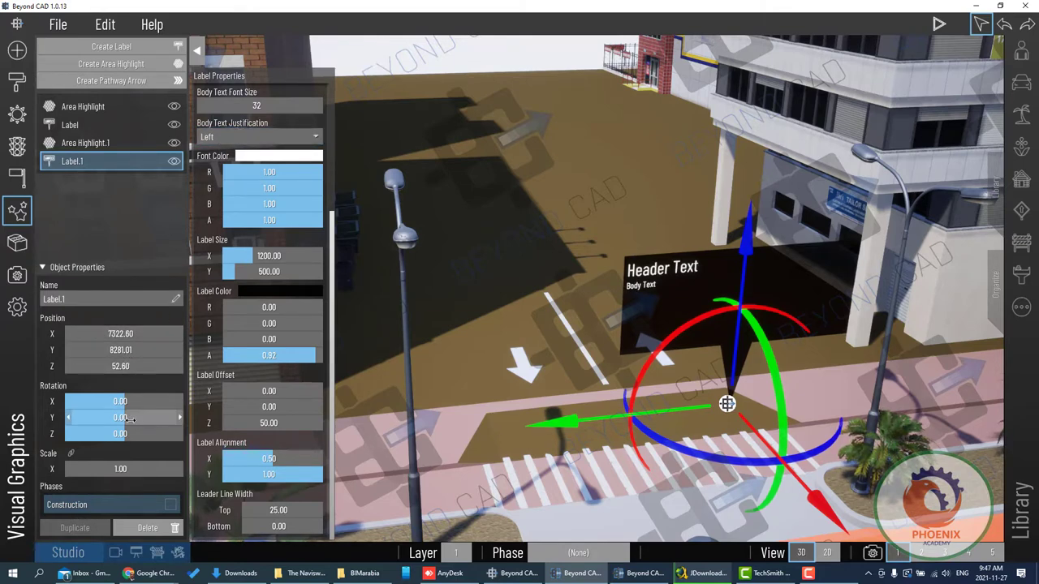
left_click_drag(130, 401, 113, 401)
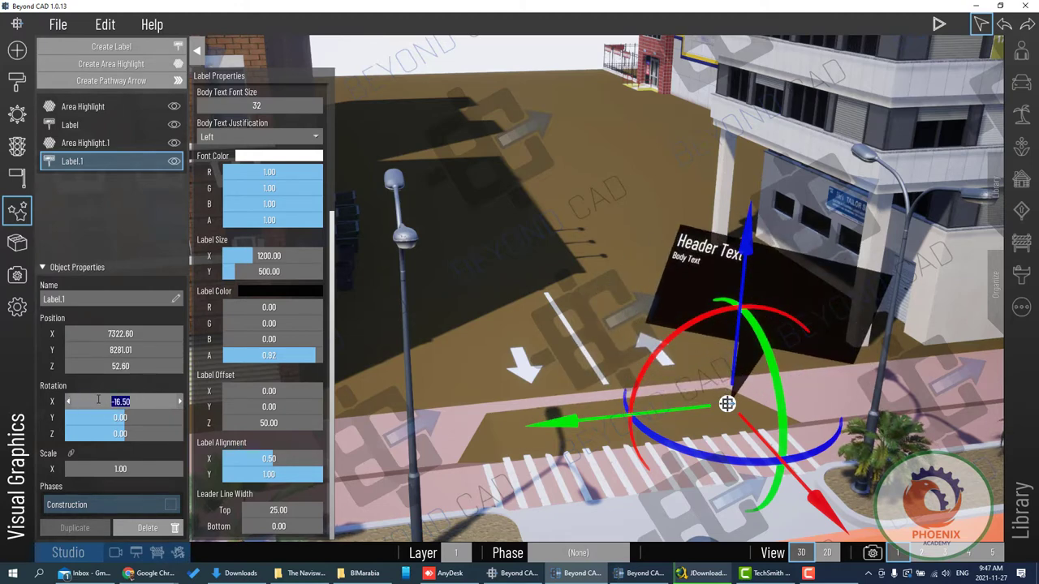
type("0")
key("Return")
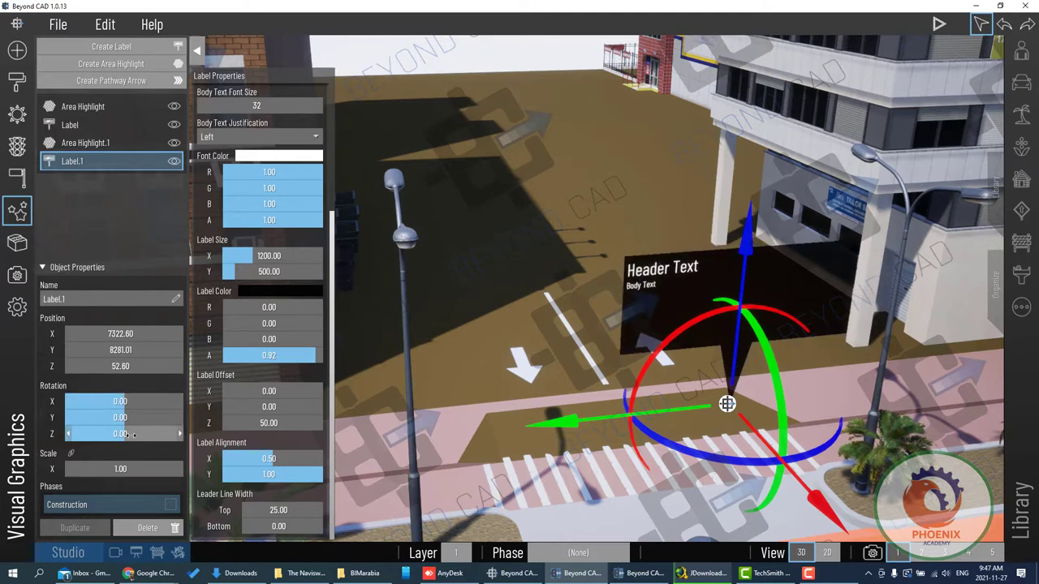
left_click_drag(134, 435, 142, 434)
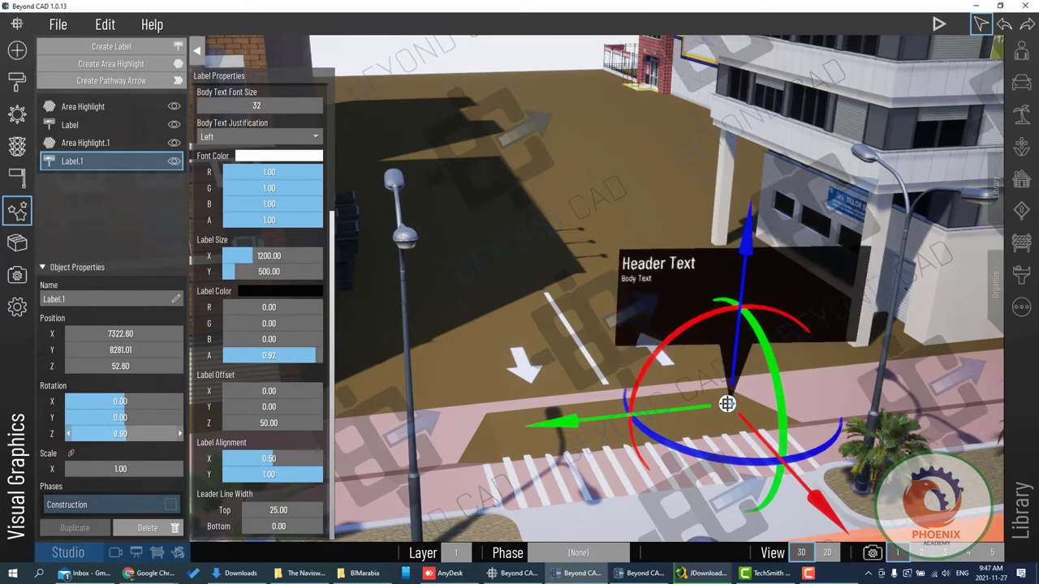
left_click_drag(122, 469, 130, 469)
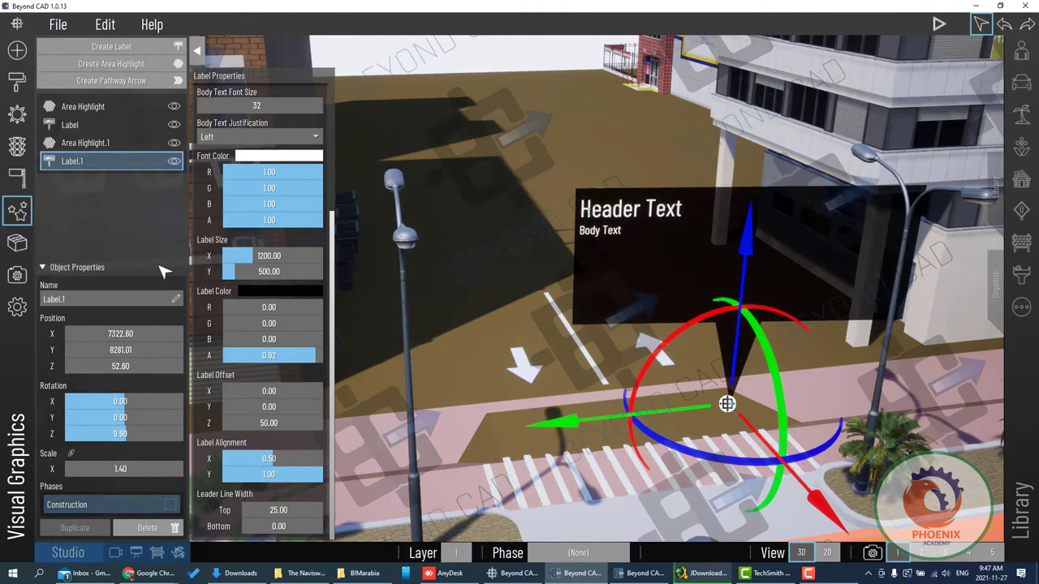
Change Label.1's header text to 'BIM arabia' and raise its font size from 64 to 72
scroll(261, 104, "up", 2)
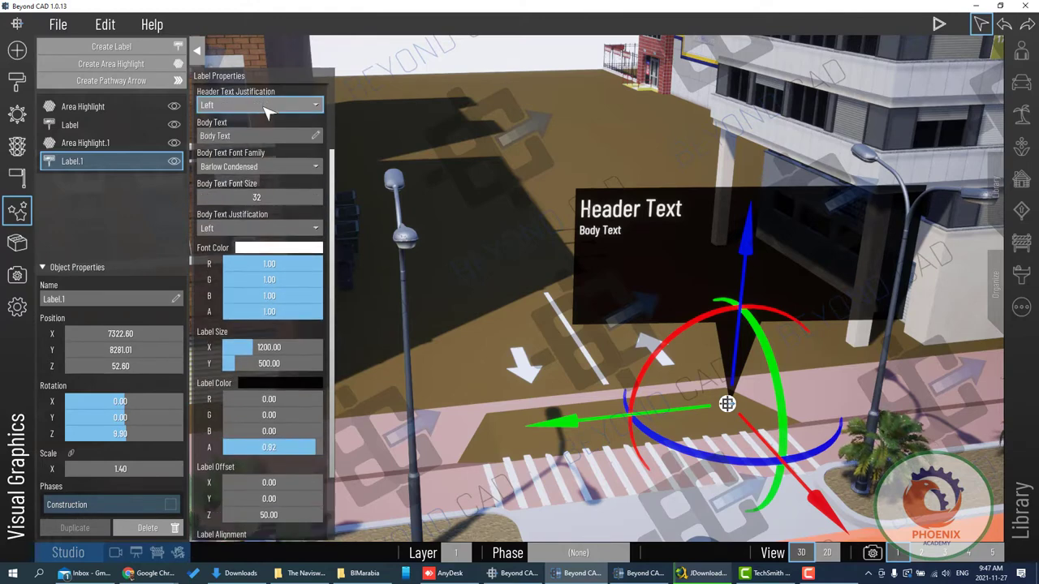
scroll(266, 110, "up", 2)
left_click(252, 108)
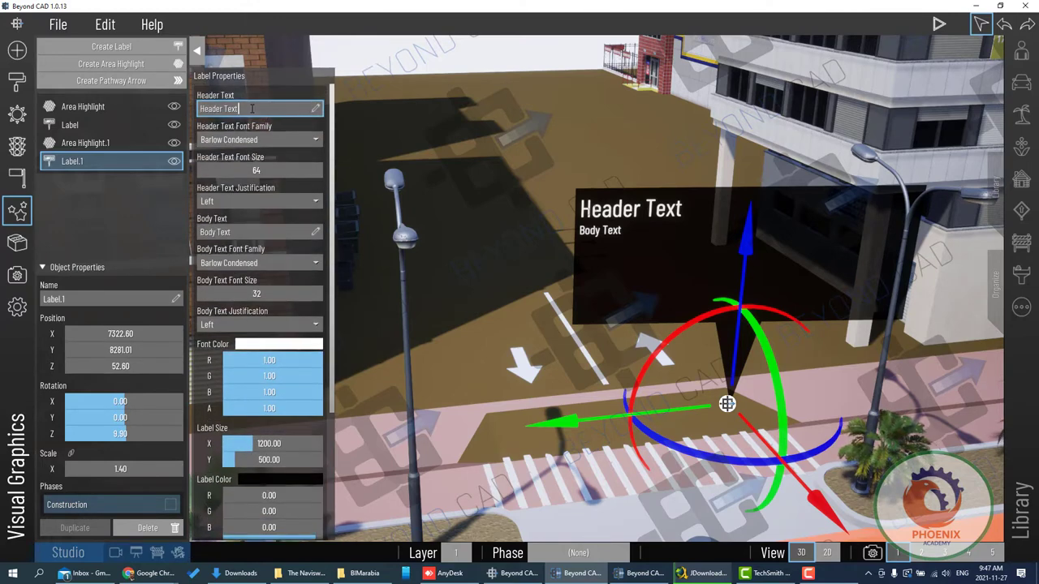
key("BackSpace")
key("BackSpace")
key("BackSpace")
type("BIM arabia")
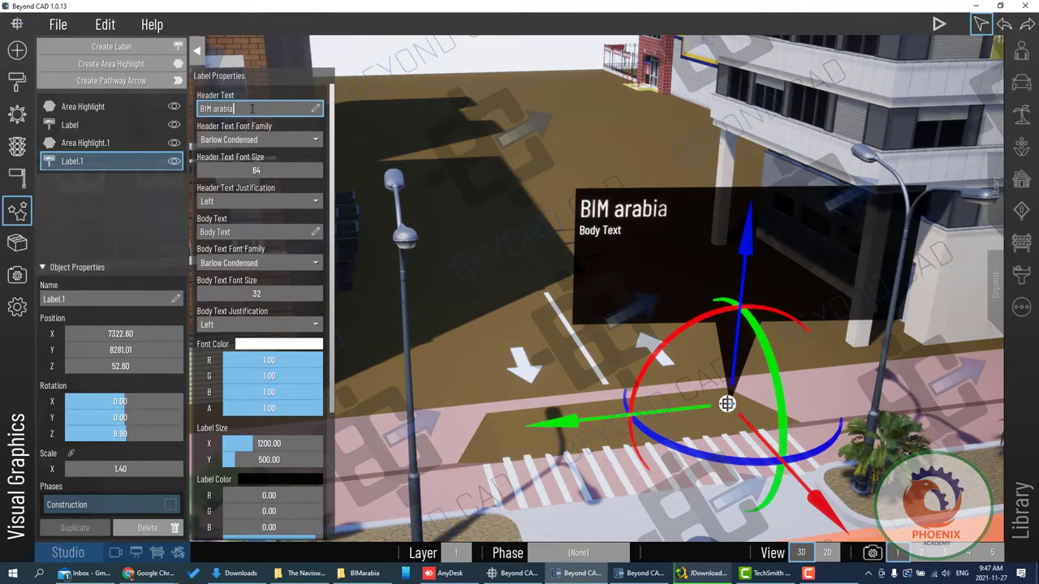
key("Return")
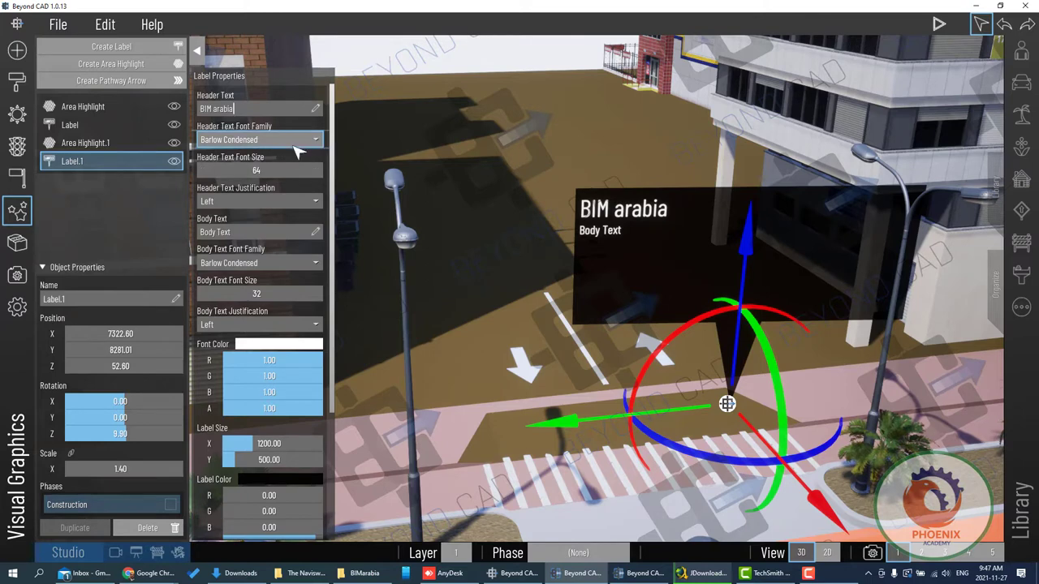
left_click_drag(257, 170, 276, 169)
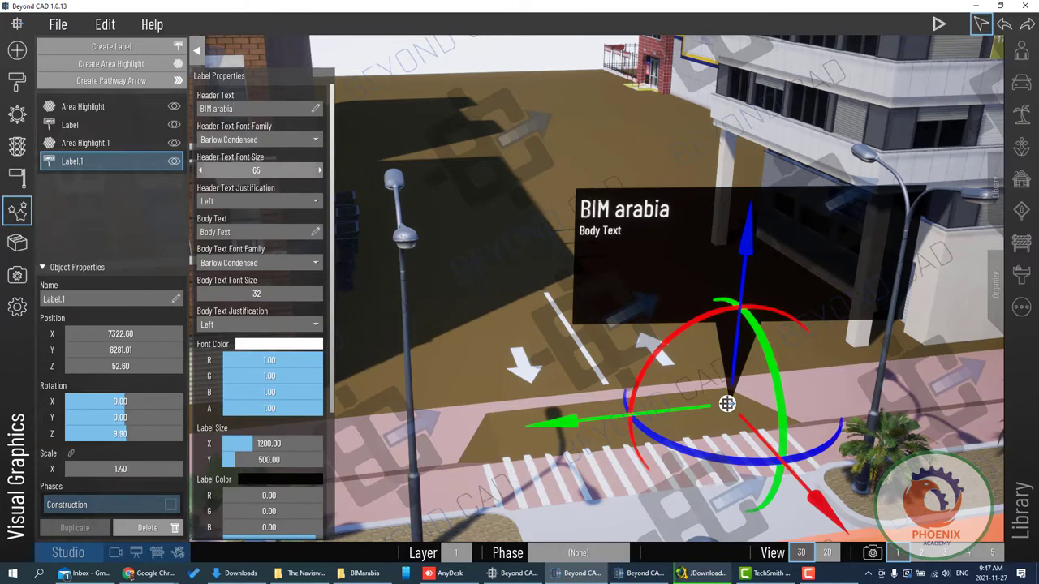
Set the header text justification to Center
left_click(244, 201)
left_click(243, 228)
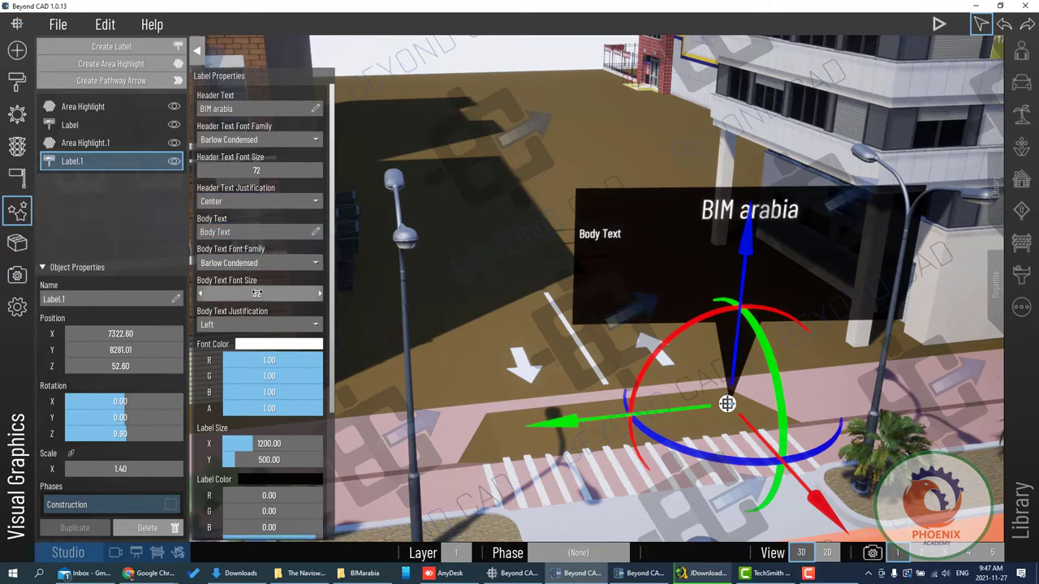
scroll(253, 288, "down", 1)
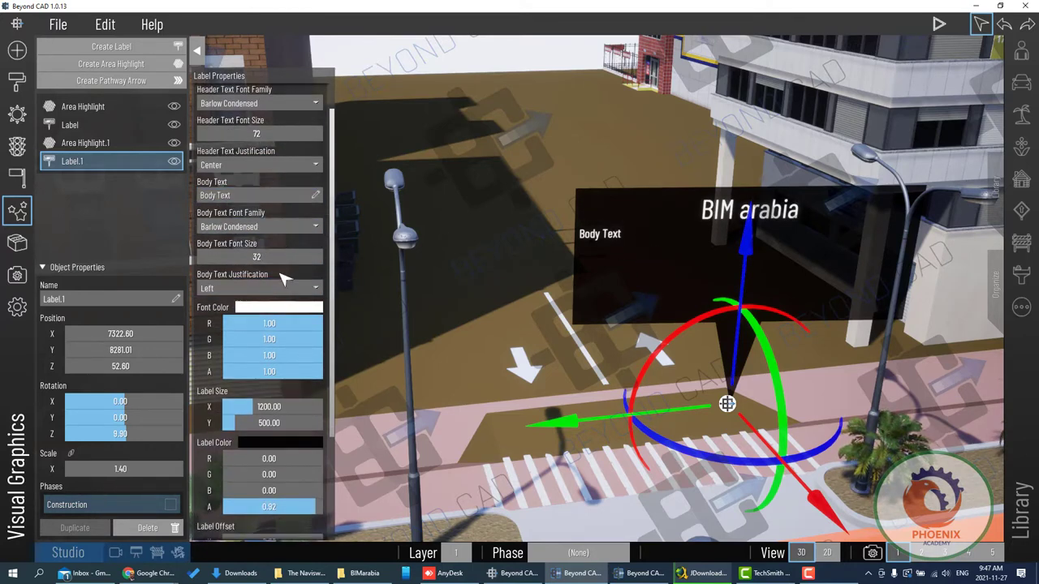
scroll(256, 243, "down", 3)
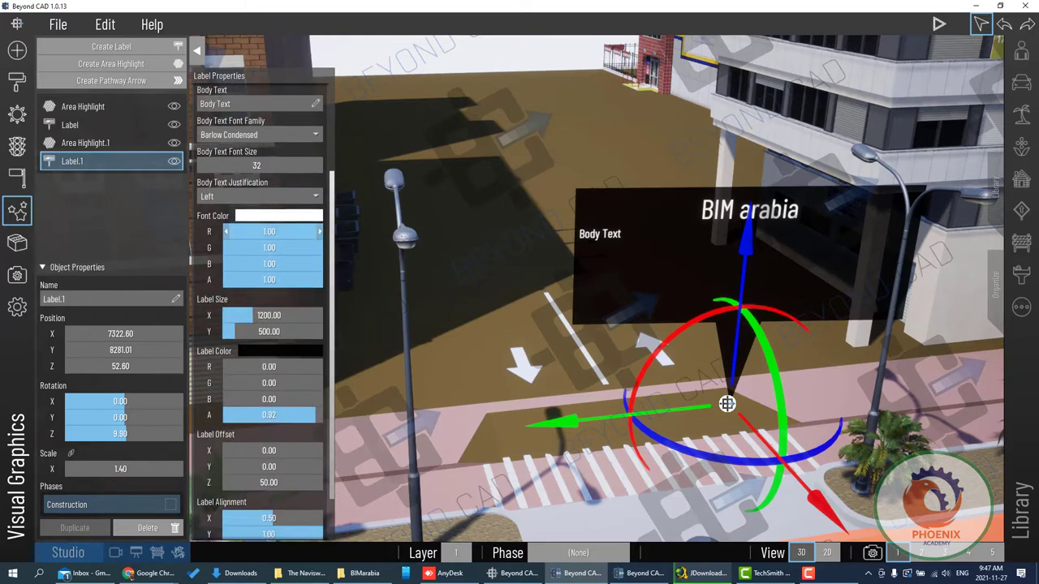
Change the label font colour to light blue (R 0.11, G 0.43, B 1.00)
mouse_move(268, 231)
left_mouse_down()
mouse_move(235, 232)
mouse_move(262, 253)
mouse_move(252, 253)
left_mouse_up()
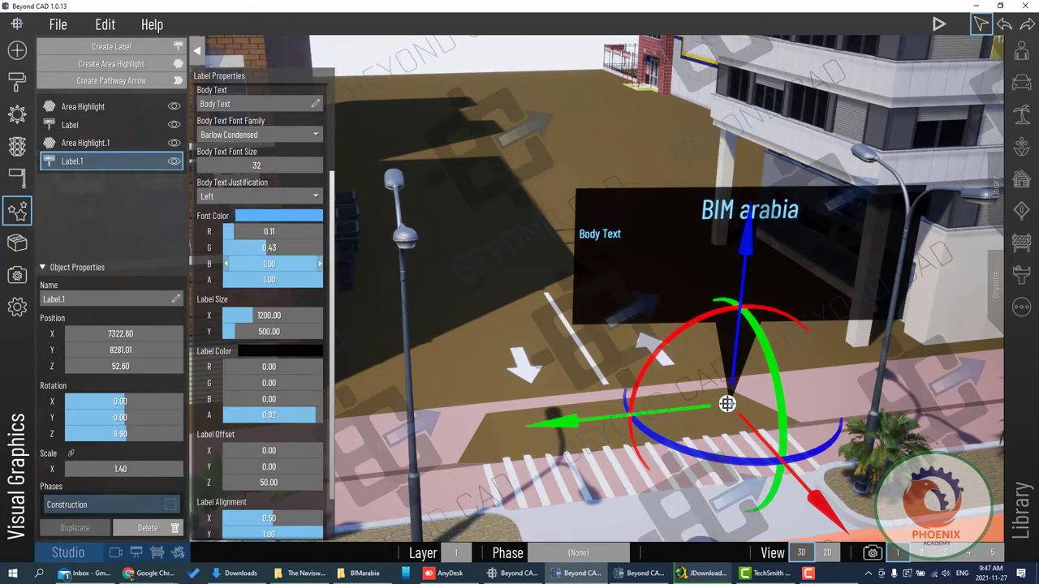
scroll(251, 434, "down", 2)
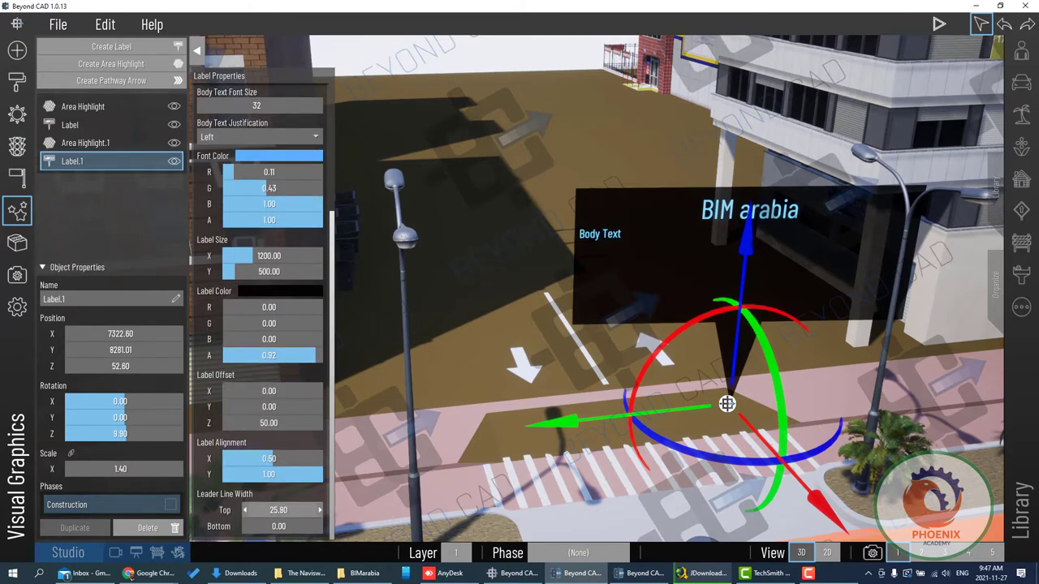
right_click_drag(575, 297, 572, 357)
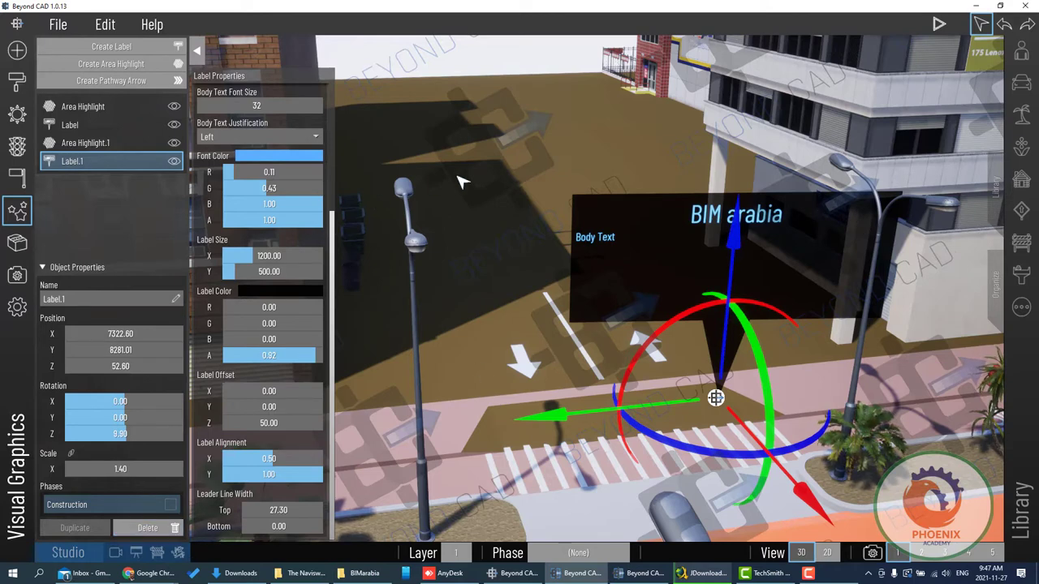
Create a new area highlight outlined by three points on the brown ground plot
left_click(196, 51)
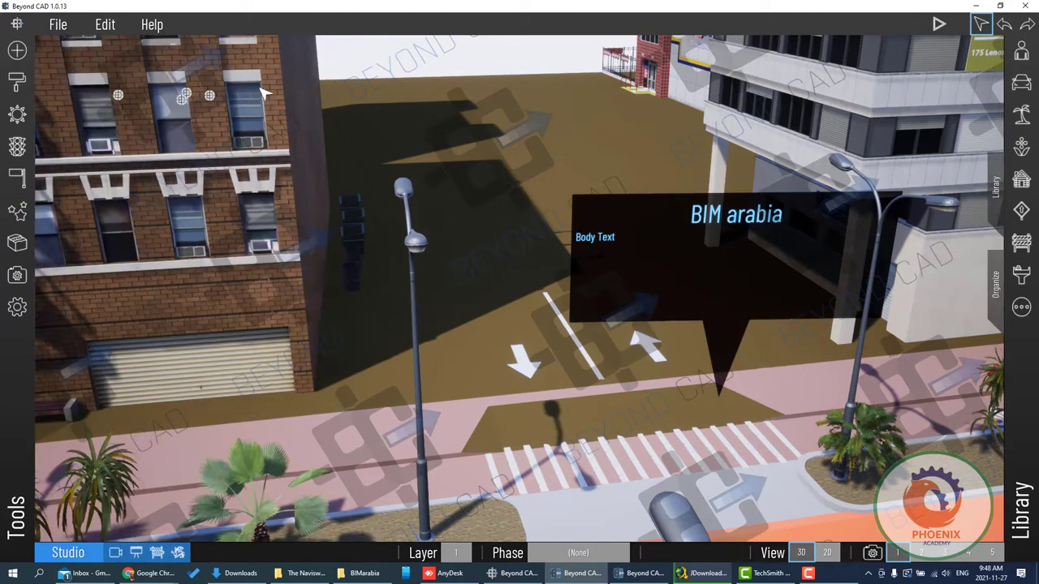
left_click(18, 211)
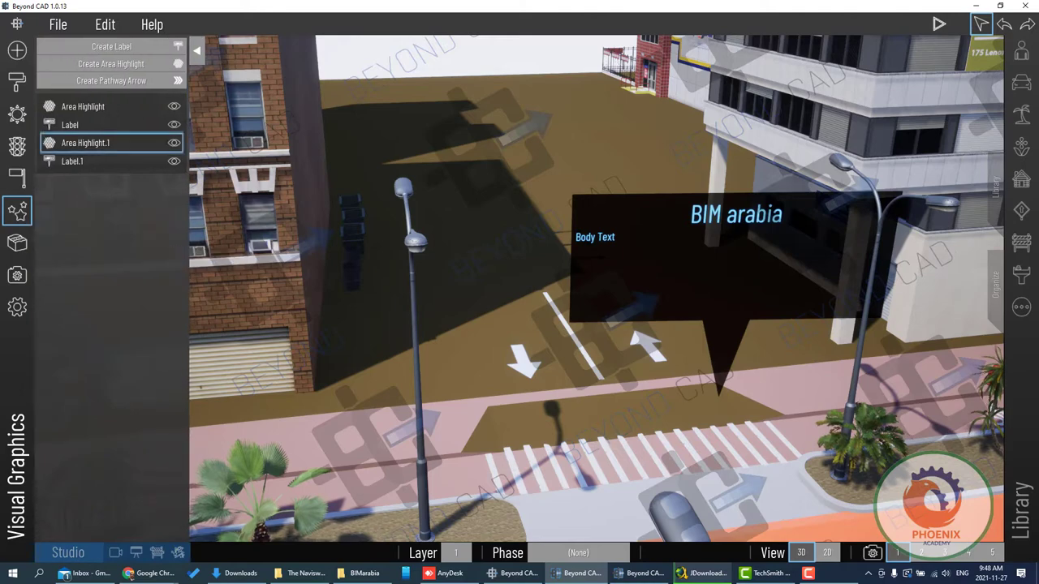
left_click(142, 72)
left_click(476, 497)
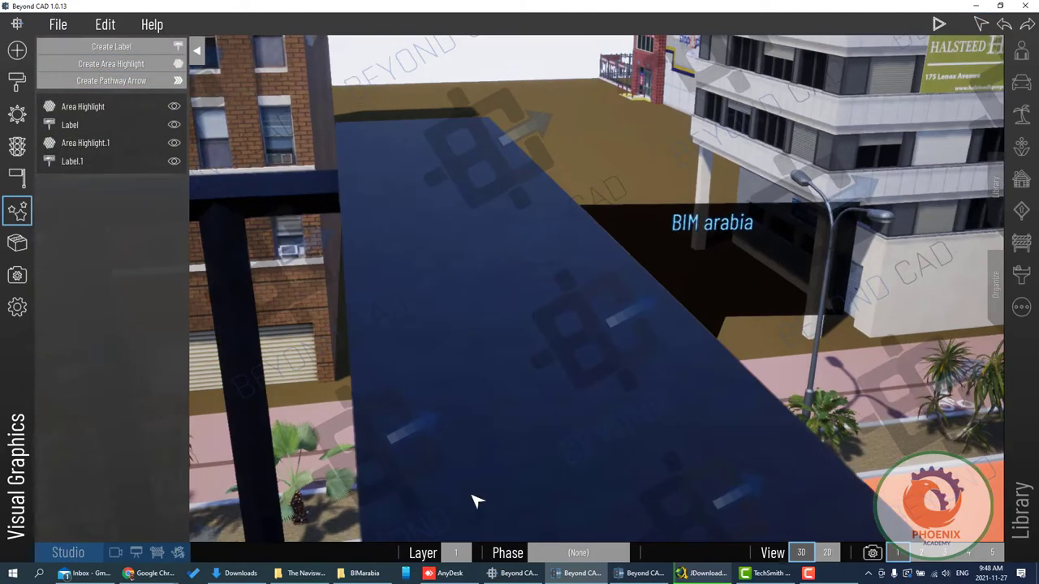
scroll(505, 215, "down", 3)
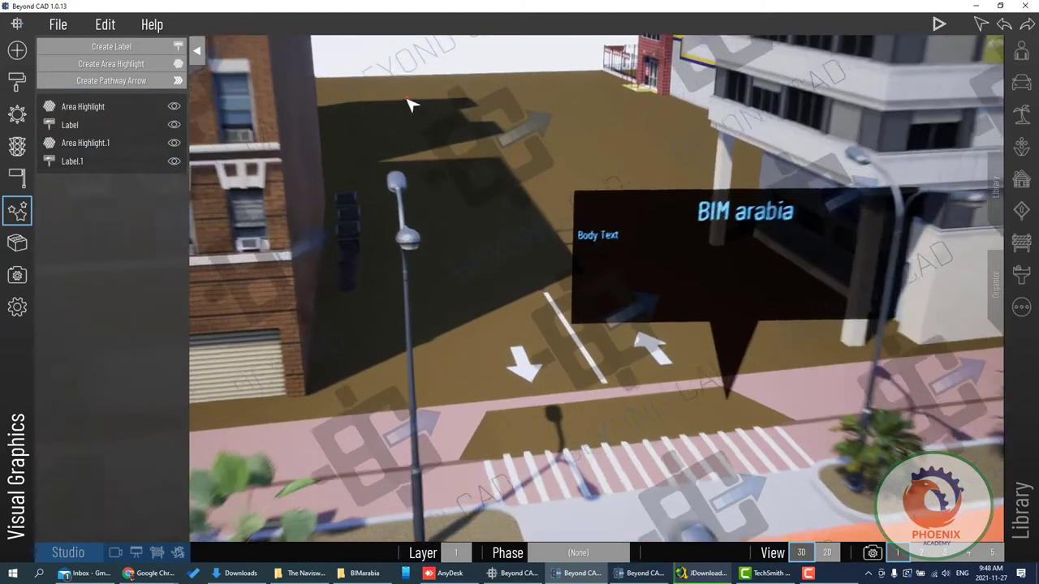
scroll(409, 103, "up", 2)
scroll(410, 103, "up", 5)
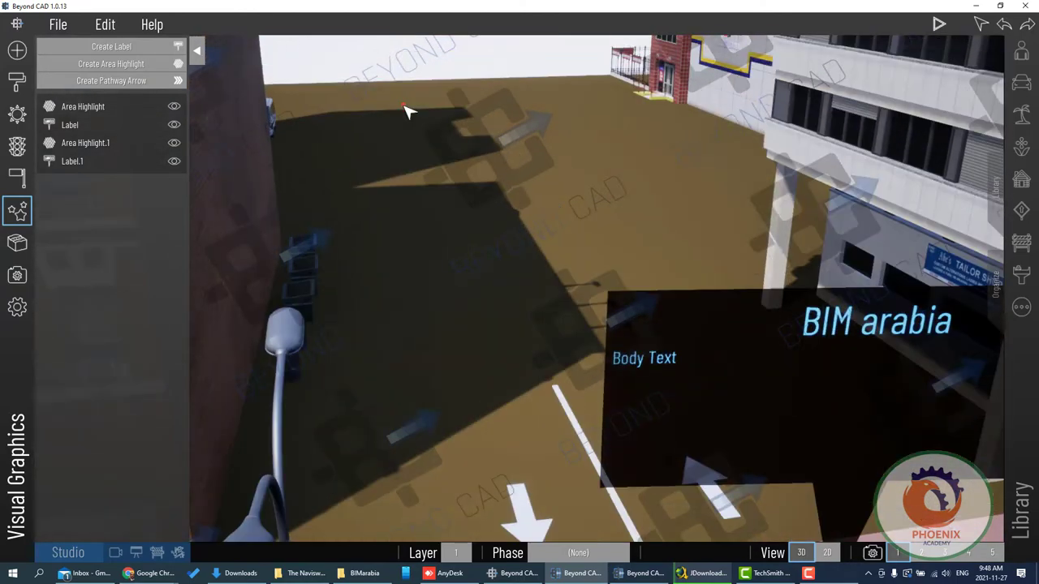
scroll(519, 209, "down", 3)
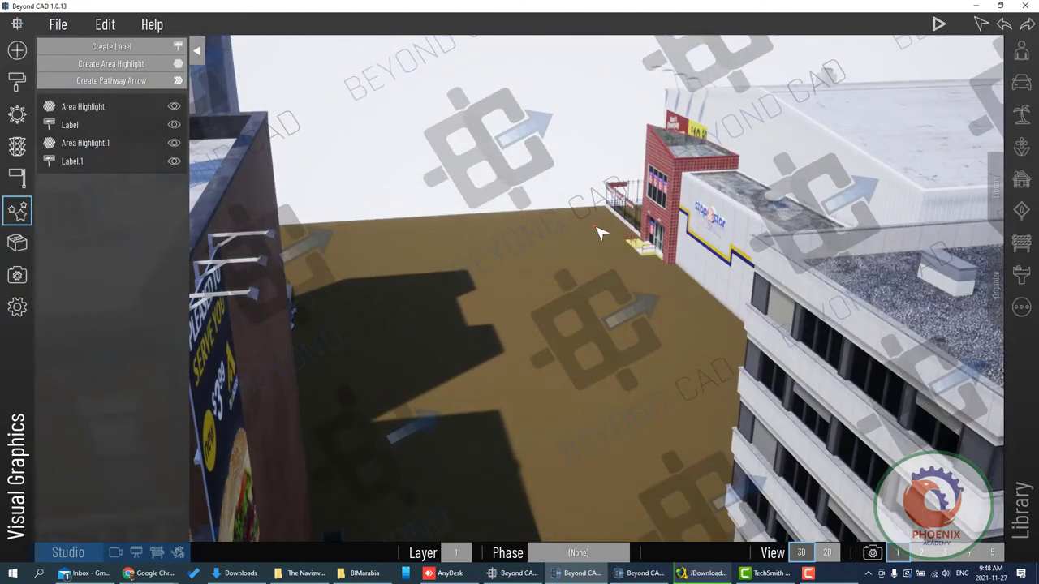
left_click(598, 233)
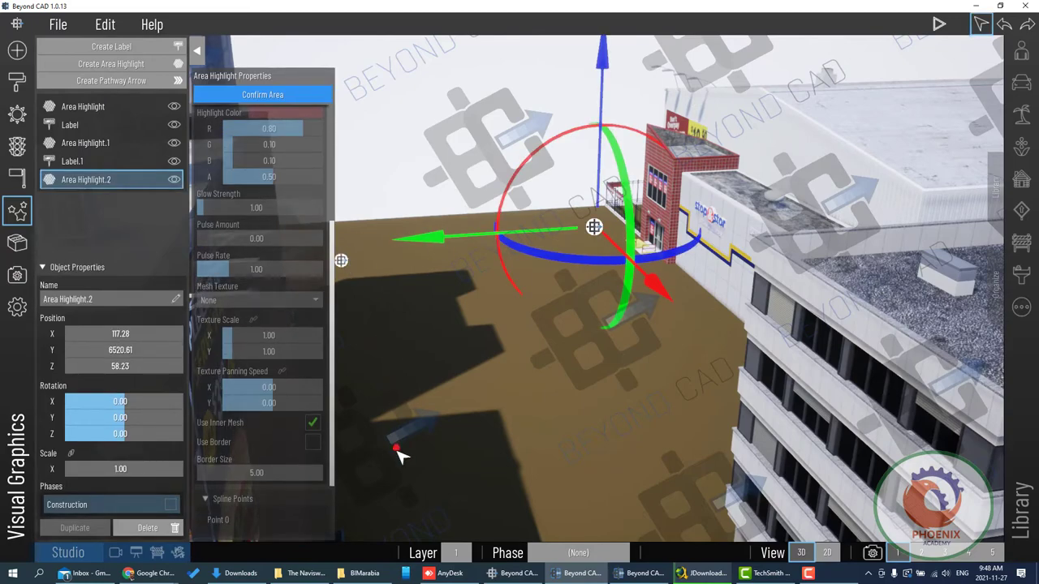
left_click(407, 491)
left_click(719, 401)
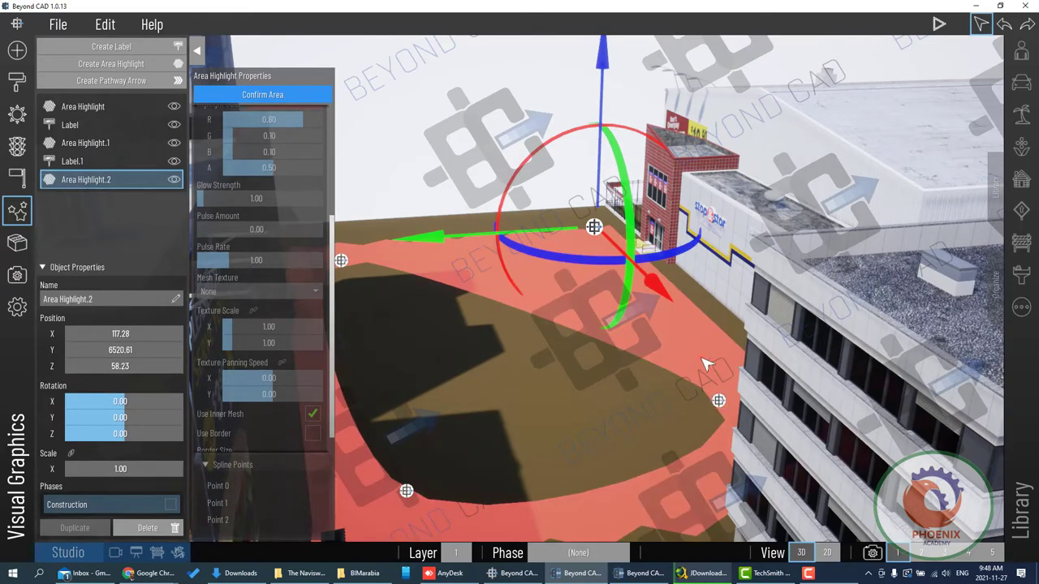
Reset the highlight's X rotation to 0 and tilt its Z rotation to -3.30
scroll(487, 390, "down", 1)
scroll(502, 379, "down", 1)
scroll(528, 357, "down", 1)
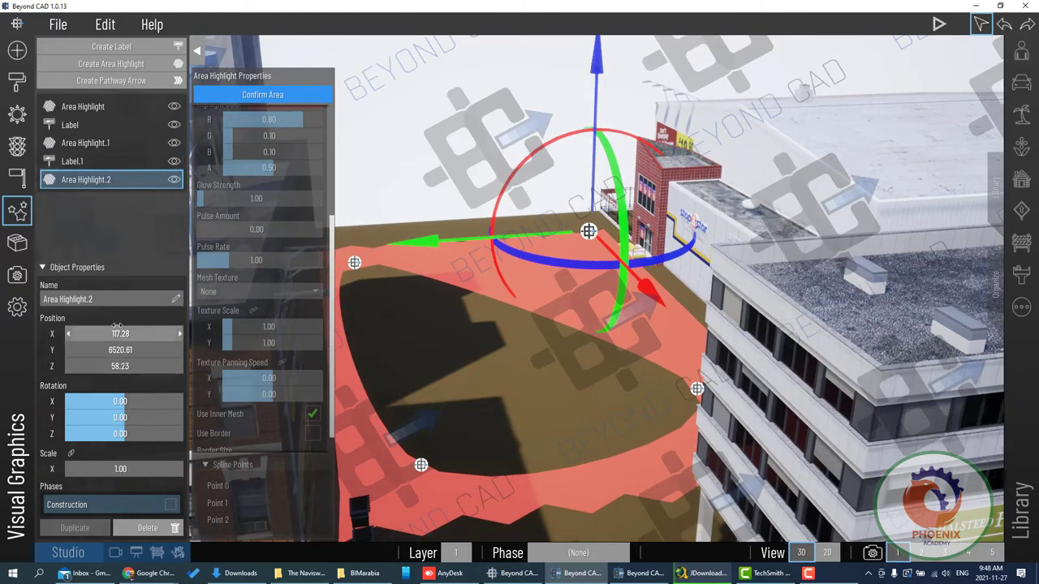
mouse_move(130, 401)
left_mouse_down()
mouse_move(105, 401)
mouse_move(130, 400)
left_mouse_up()
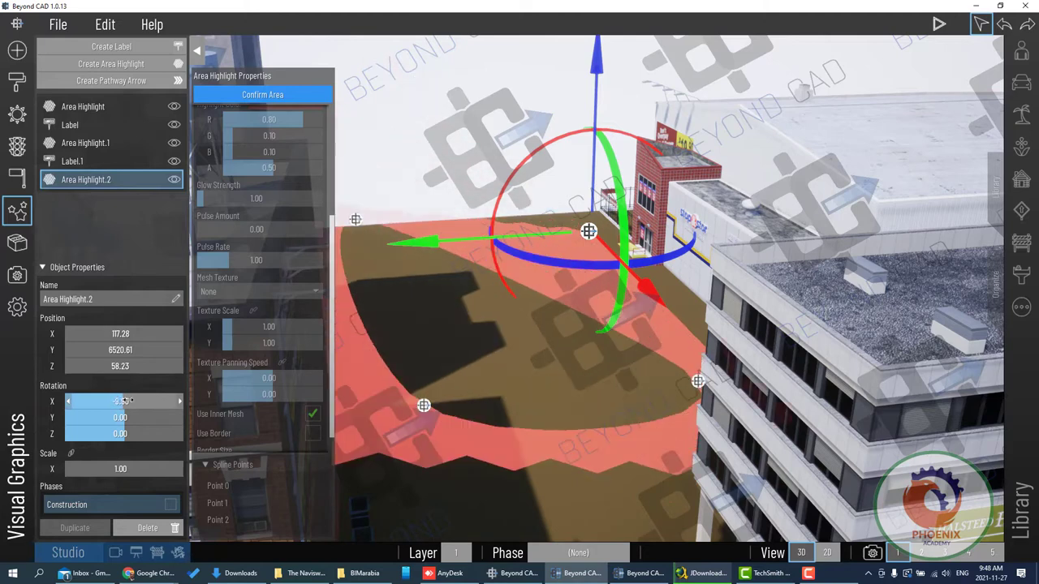
left_click(130, 401)
type("-90")
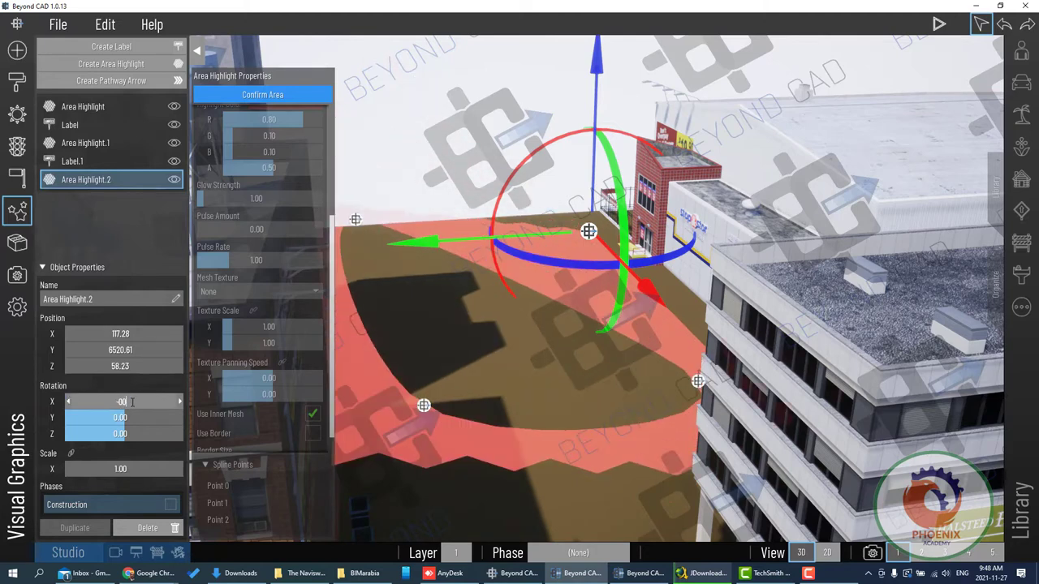
key("Return")
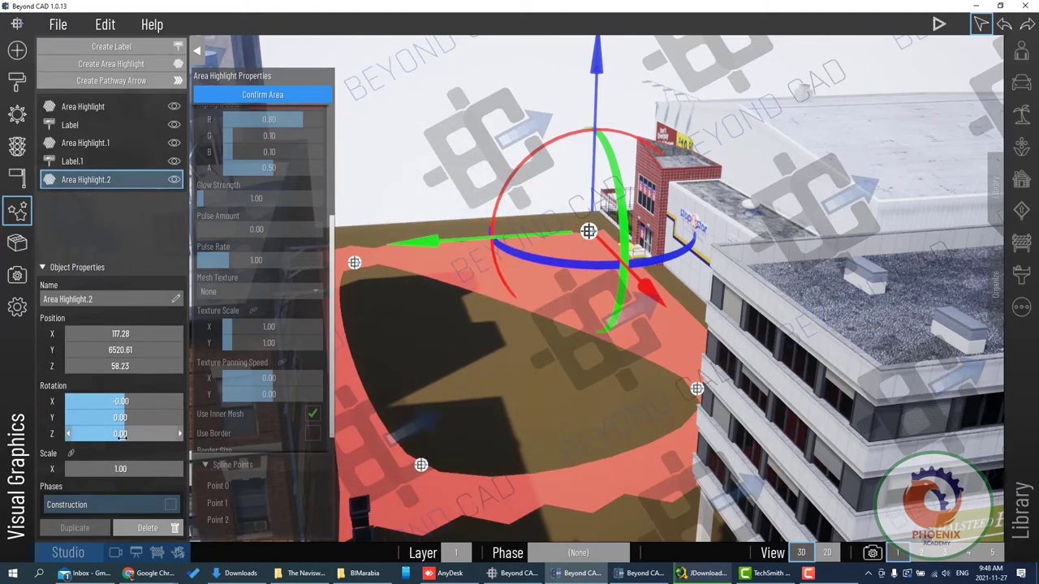
left_click_drag(120, 435, 113, 435)
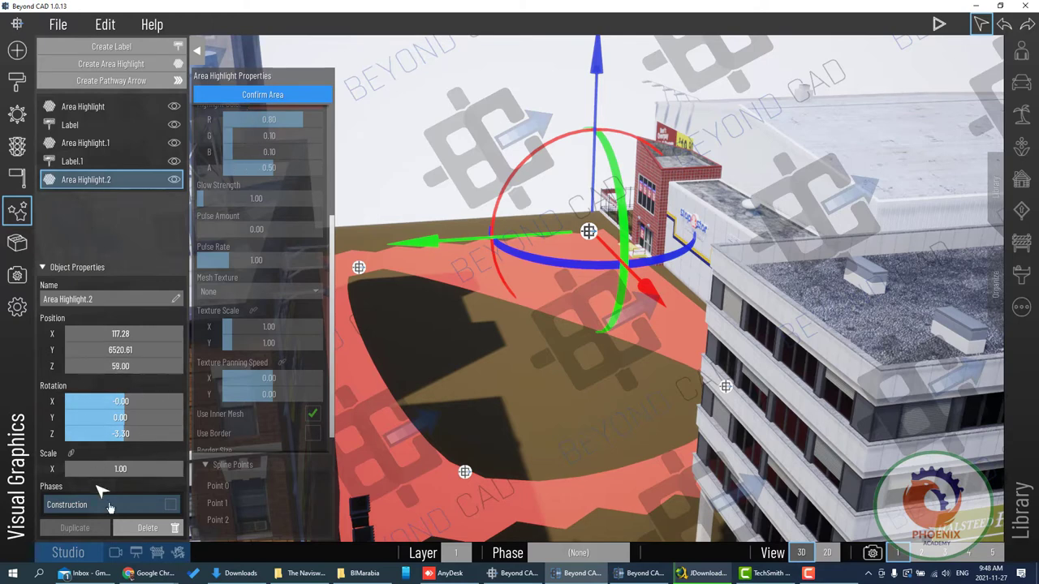
Assign Area Highlight.2 to the Construction phase and confirm its area
left_click(171, 504)
scroll(260, 332, "up", 2)
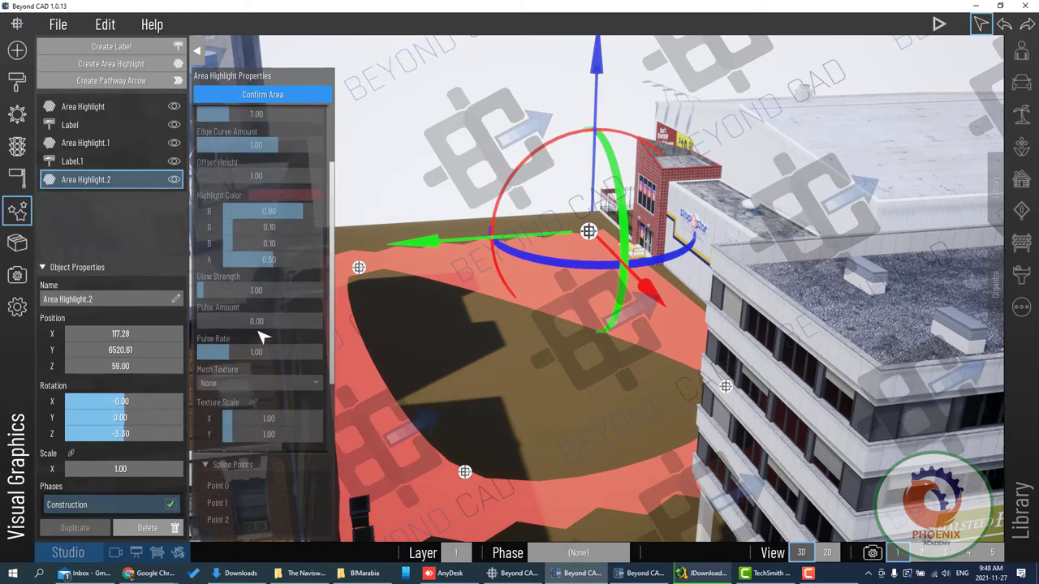
scroll(263, 333, "up", 2)
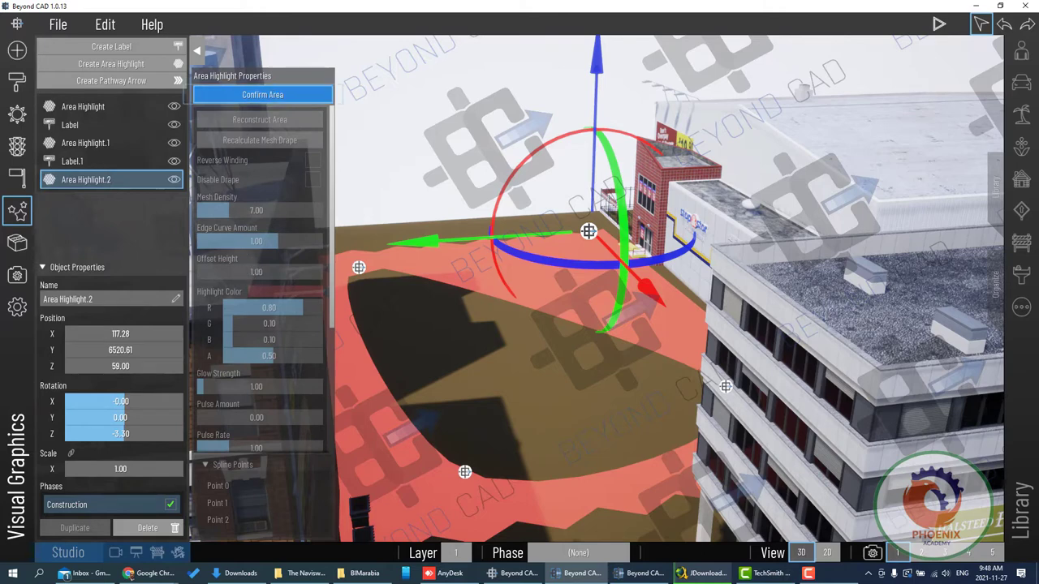
left_click(262, 95)
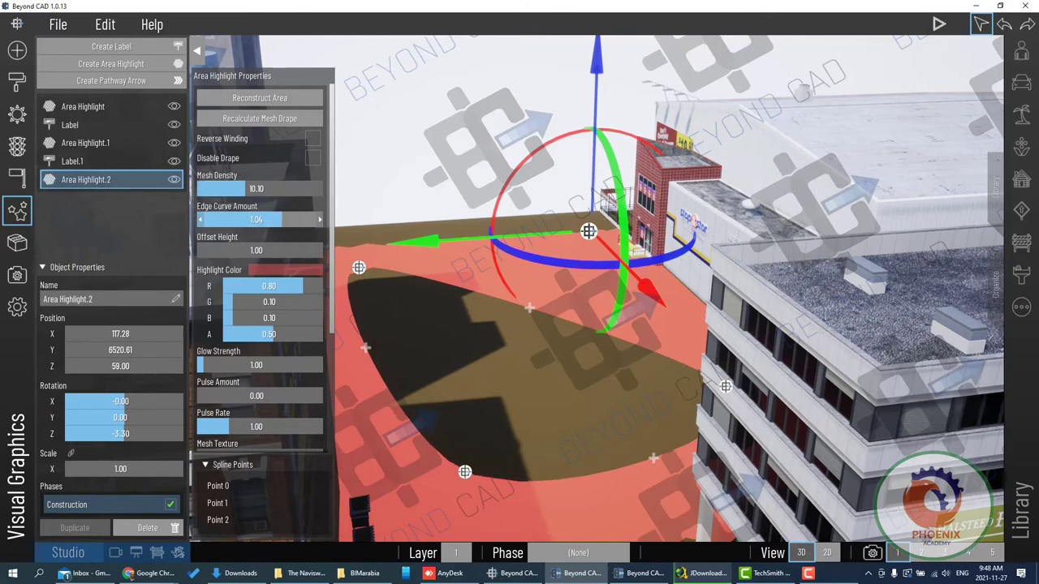
Make the highlight orange with edge curve 1.06 and glow strength 8.20
left_click_drag(281, 219, 229, 219)
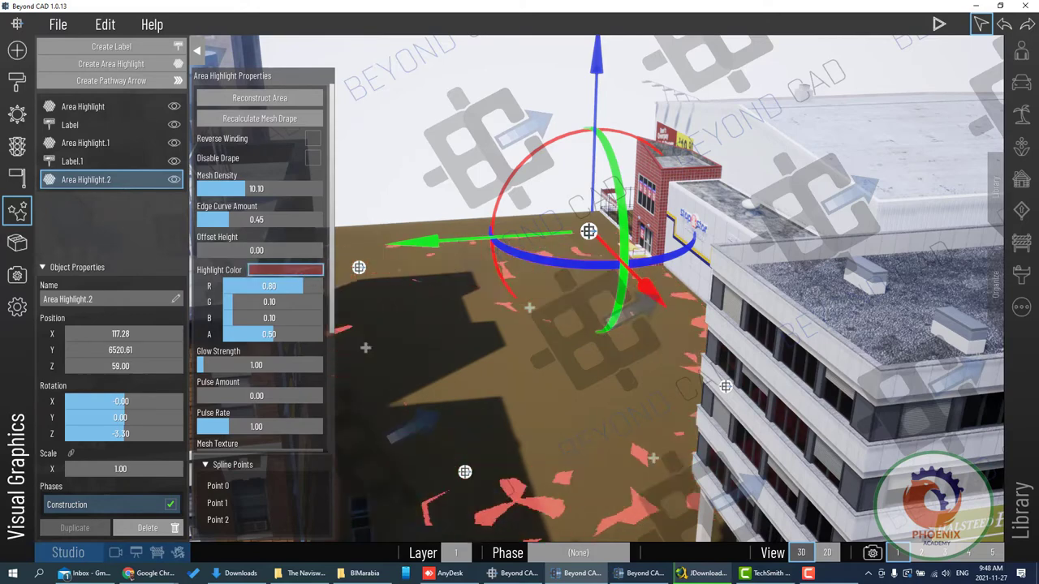
left_click(273, 271)
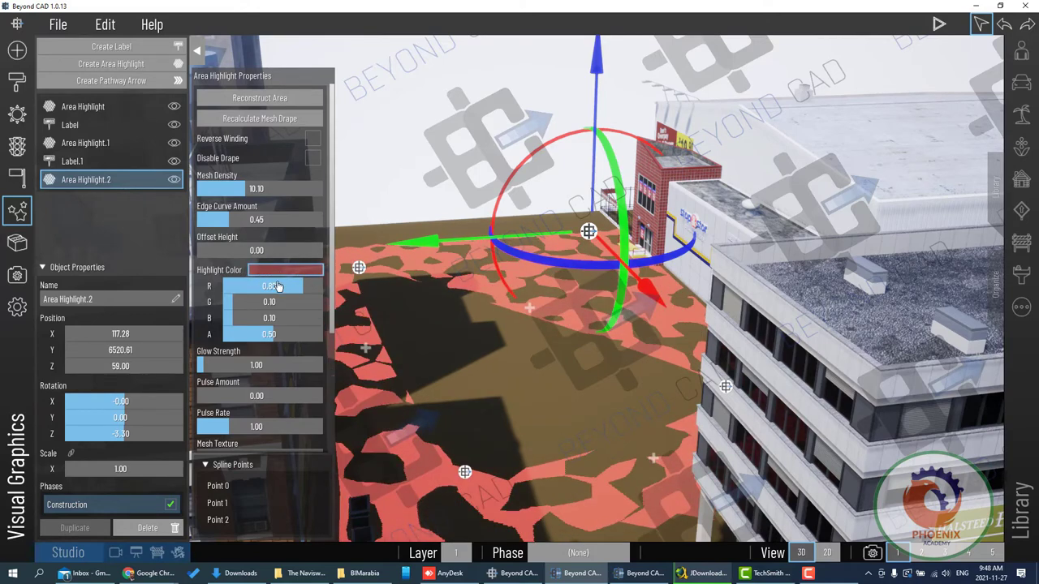
mouse_move(275, 285)
left_mouse_down()
mouse_move(292, 286)
mouse_move(261, 301)
left_mouse_up()
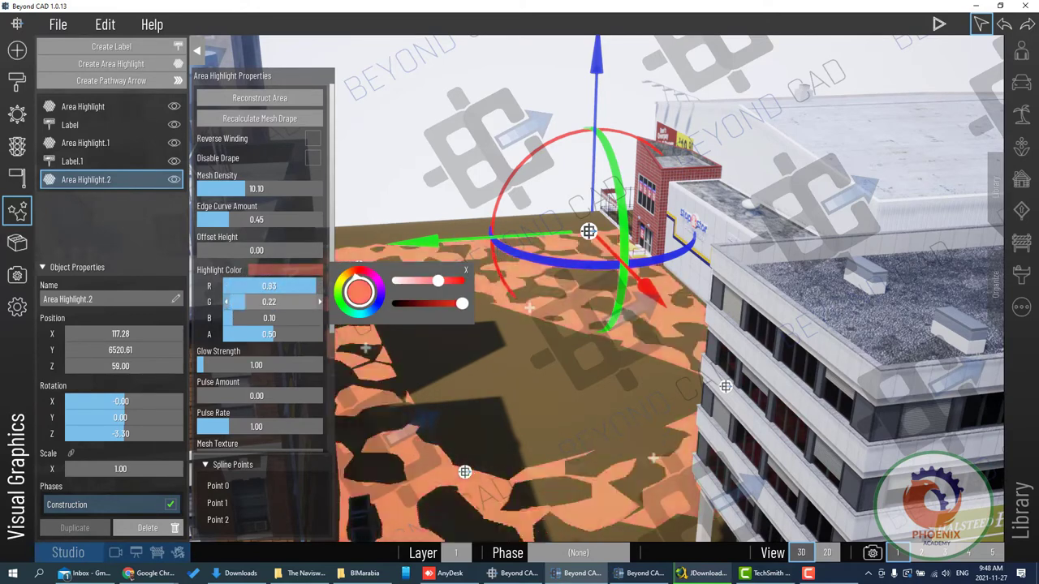
left_click_drag(240, 220, 284, 220)
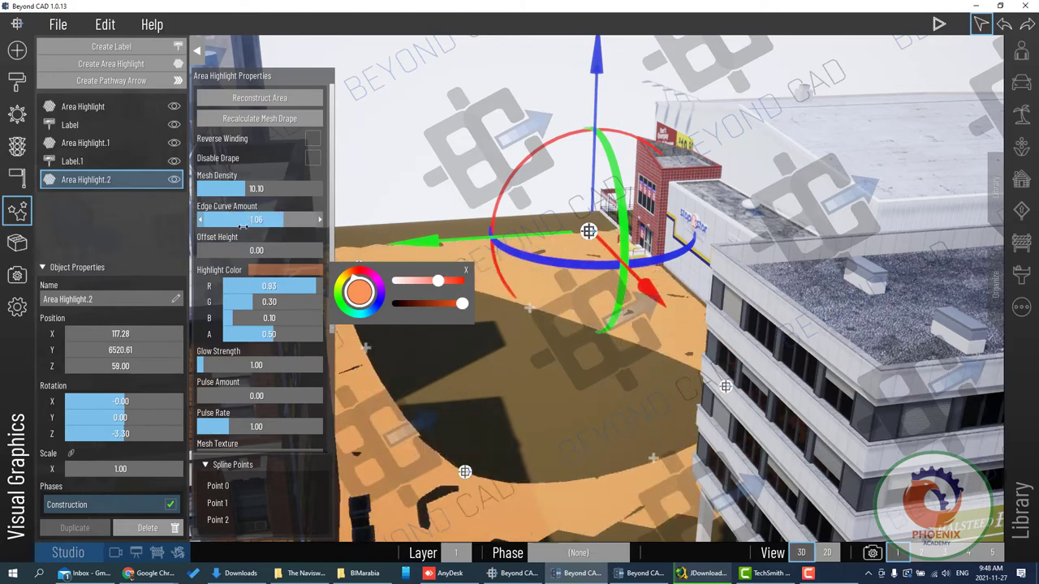
left_click_drag(208, 365, 268, 365)
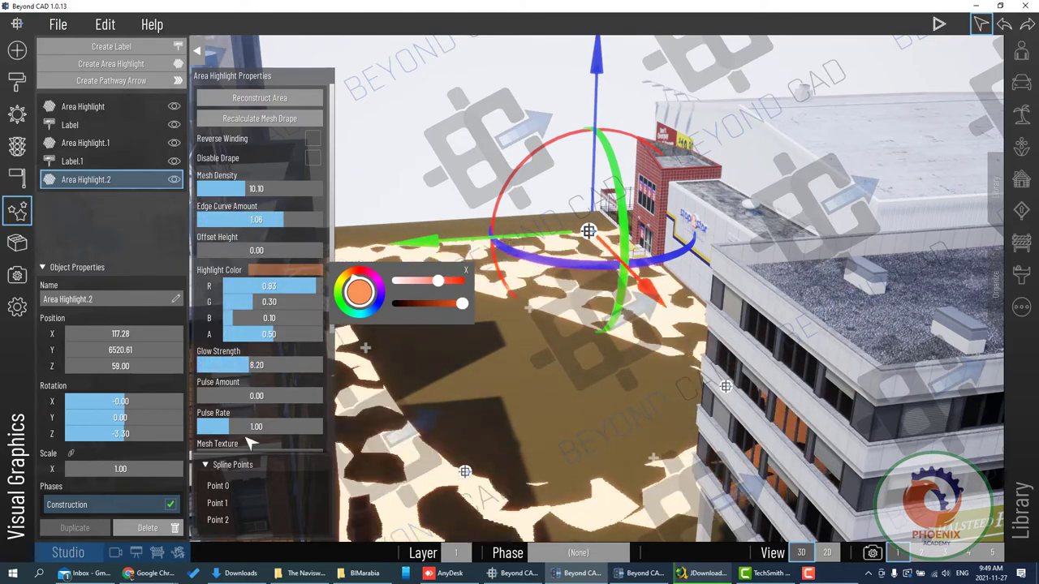
Select outline Point 1 of the highlight in the scene
scroll(249, 422, "down", 3)
scroll(249, 436, "down", 3)
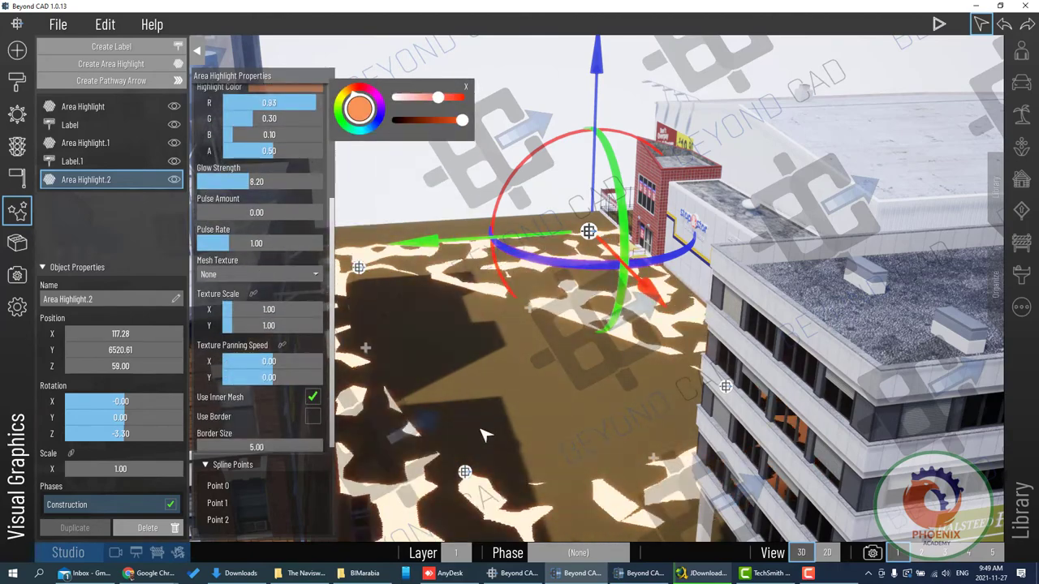
left_click(464, 472)
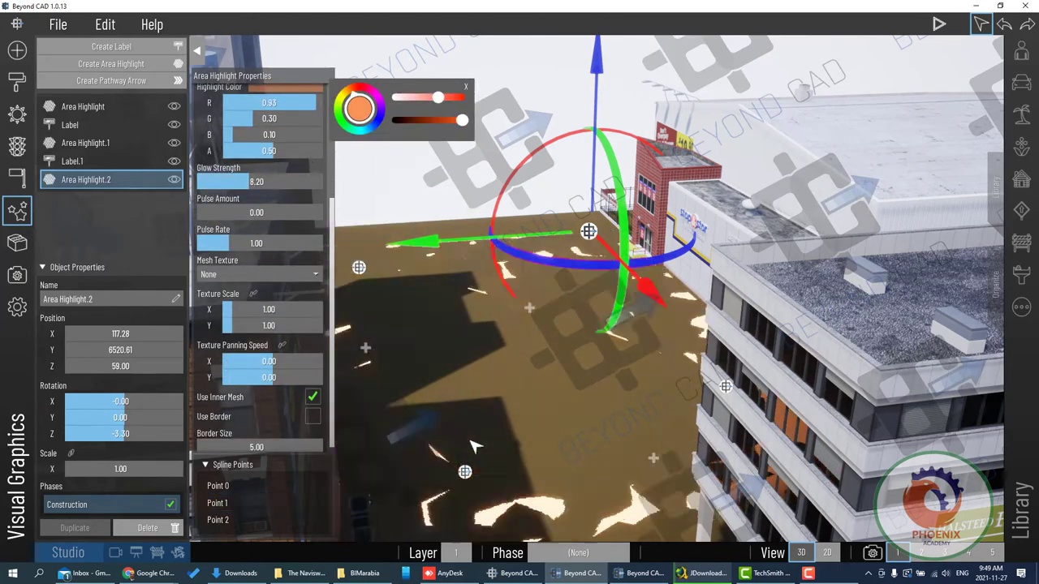
left_click(464, 472)
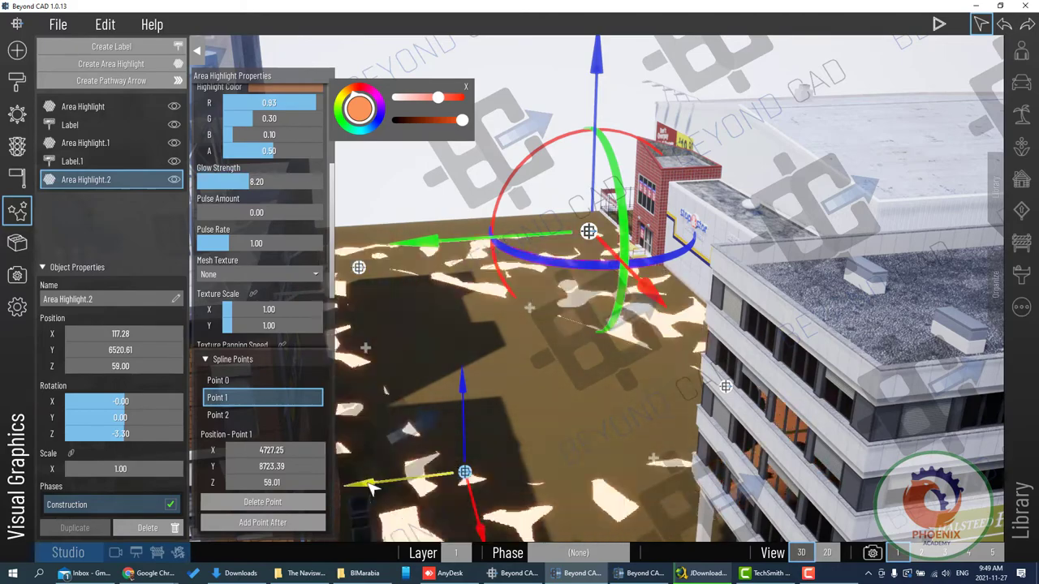
Drag Point 1 outward, then add Point 2 and move it to X 3847.30, Y 7627.39
left_click_drag(485, 538, 623, 436)
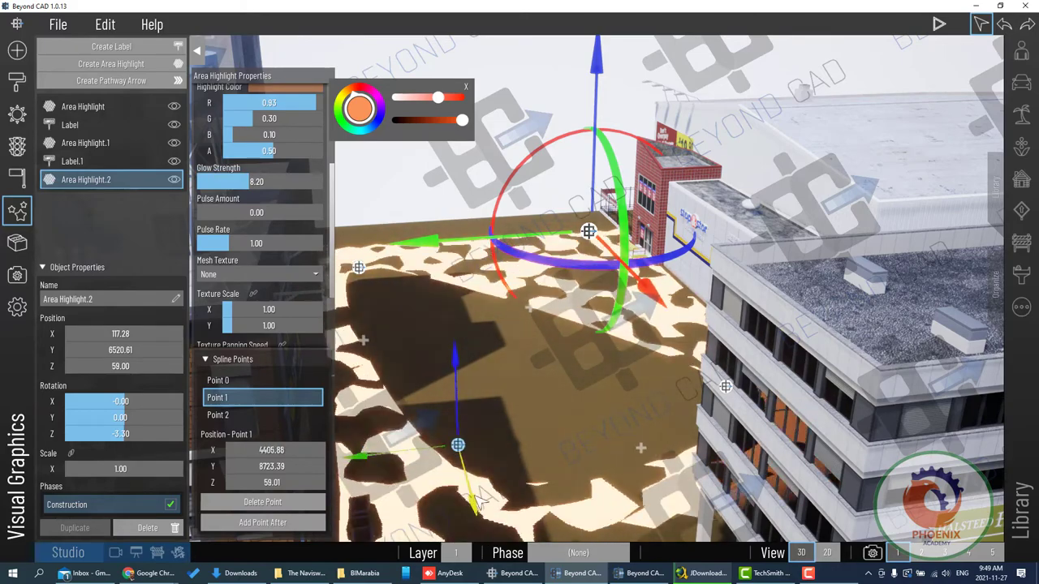
left_click(619, 430)
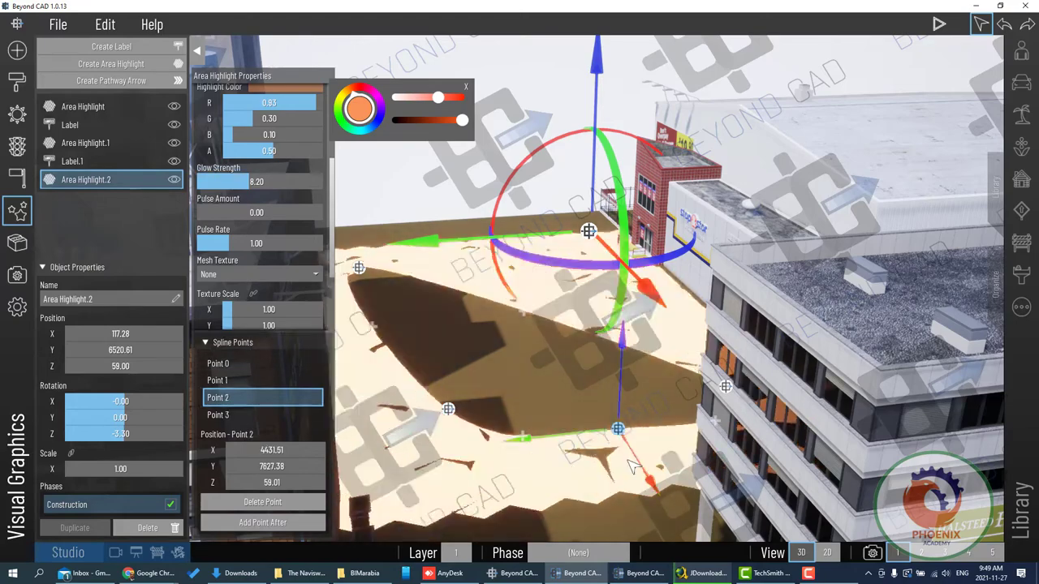
mouse_move(661, 496)
left_mouse_down()
mouse_move(563, 344)
mouse_move(616, 434)
left_mouse_up()
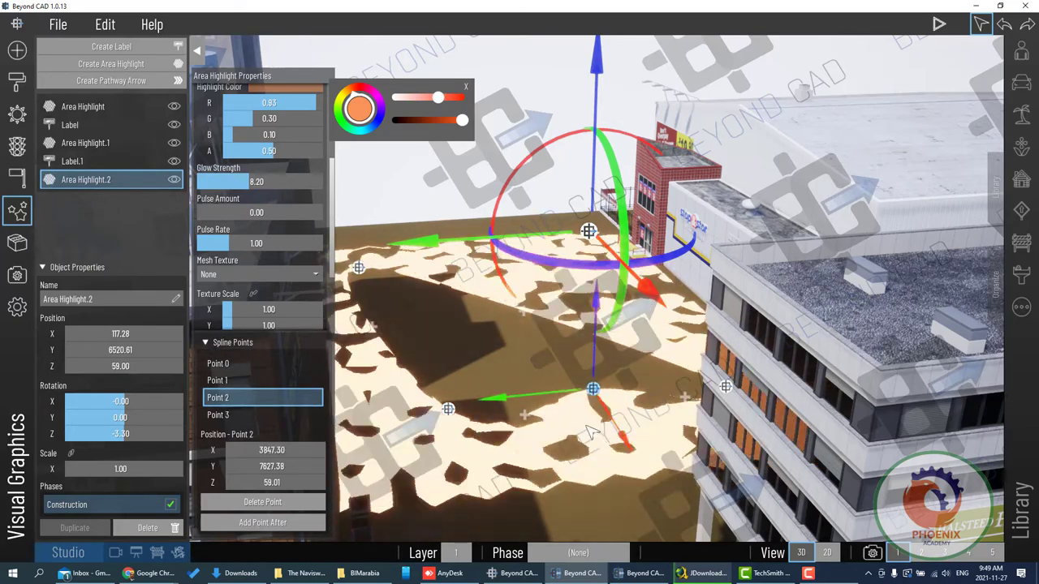
middle_click_drag(540, 422, 520, 423)
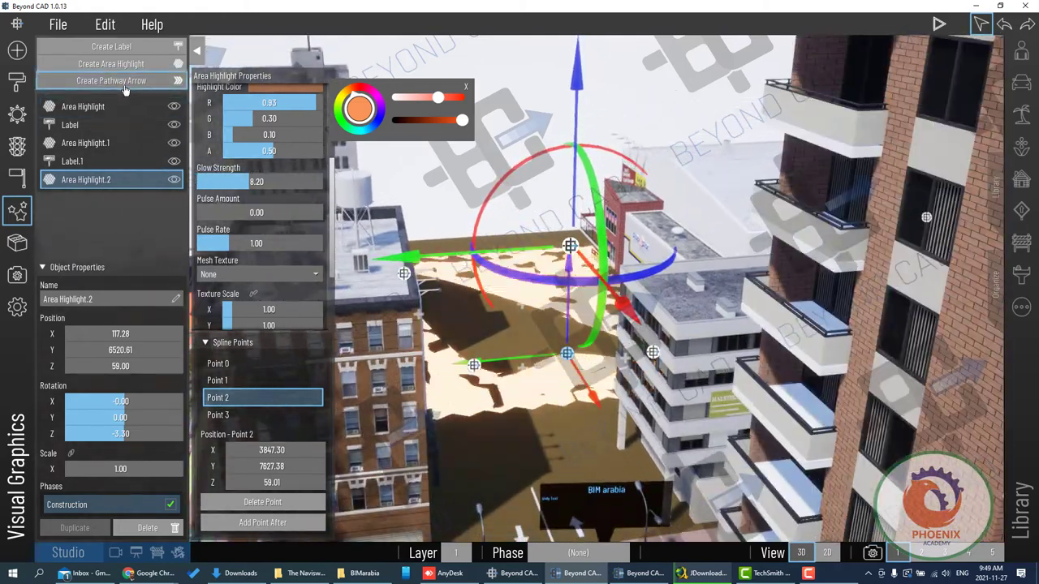
Deselect the highlight and orbit over the rooftops toward the tall buildings
left_click(134, 84)
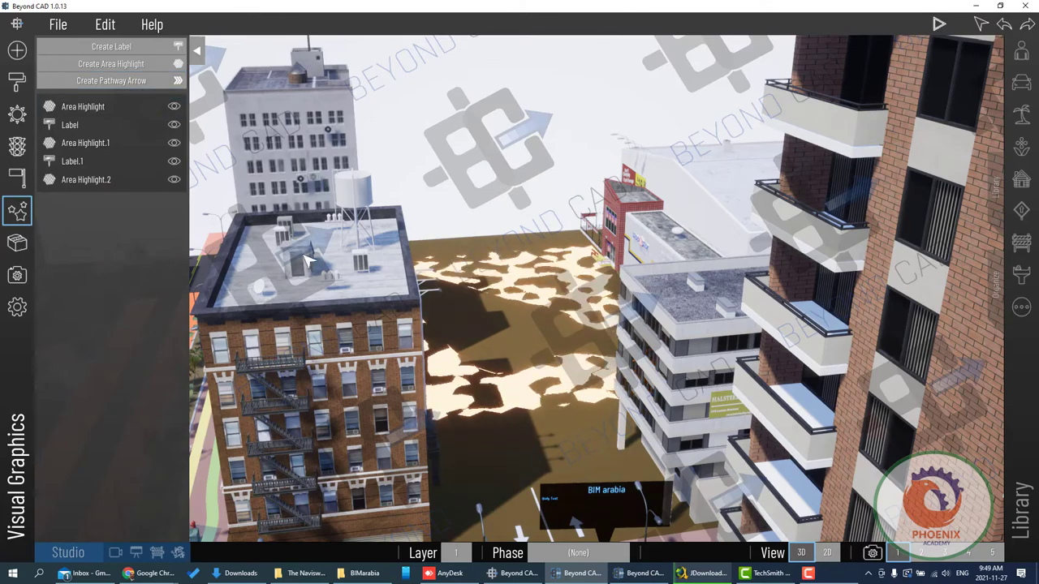
middle_click_drag(594, 491, 575, 406)
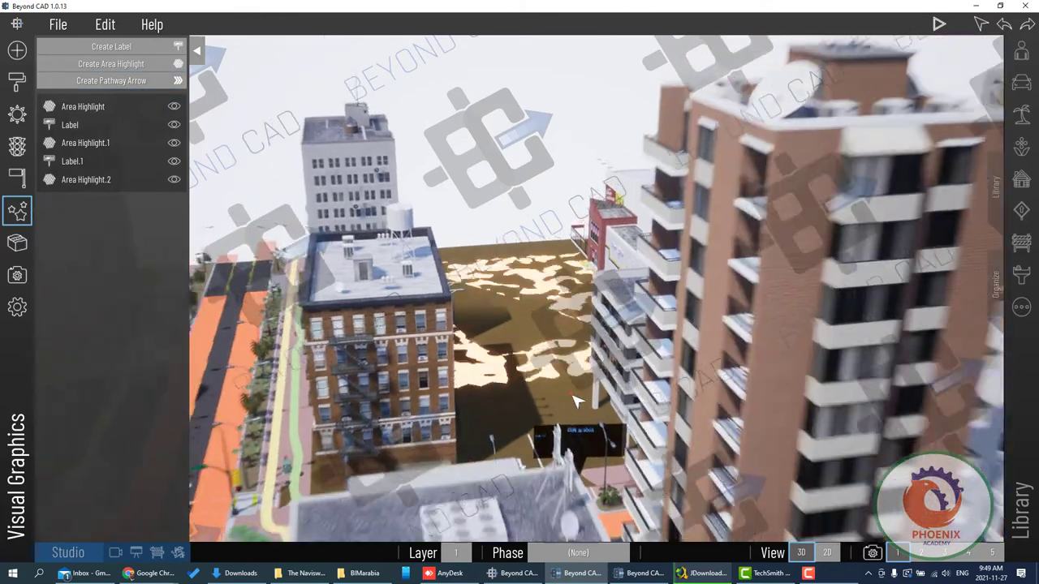
scroll(575, 405, "down", 5)
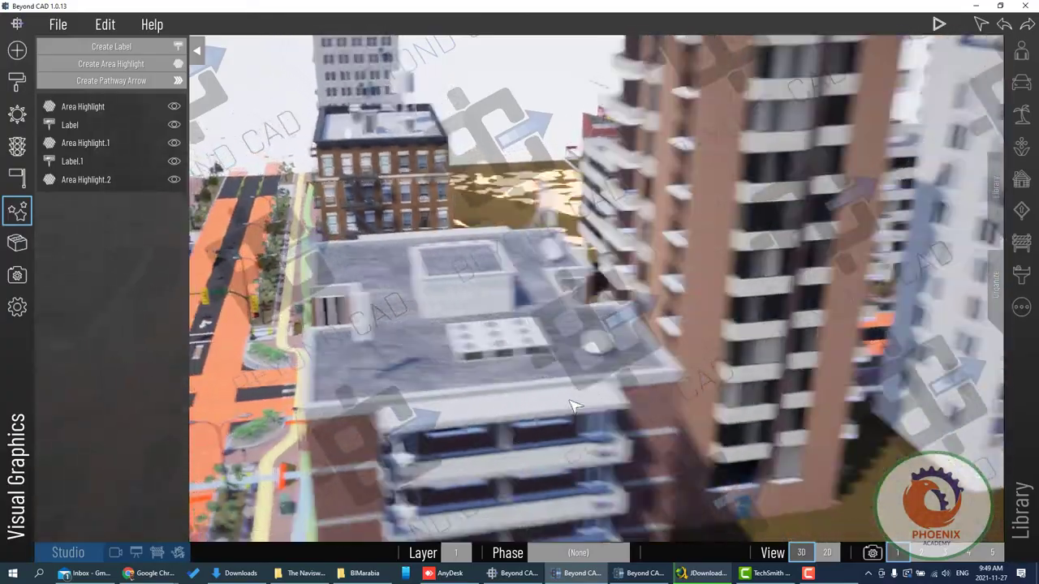
middle_click_drag(575, 406, 563, 410)
scroll(558, 414, "down", 5)
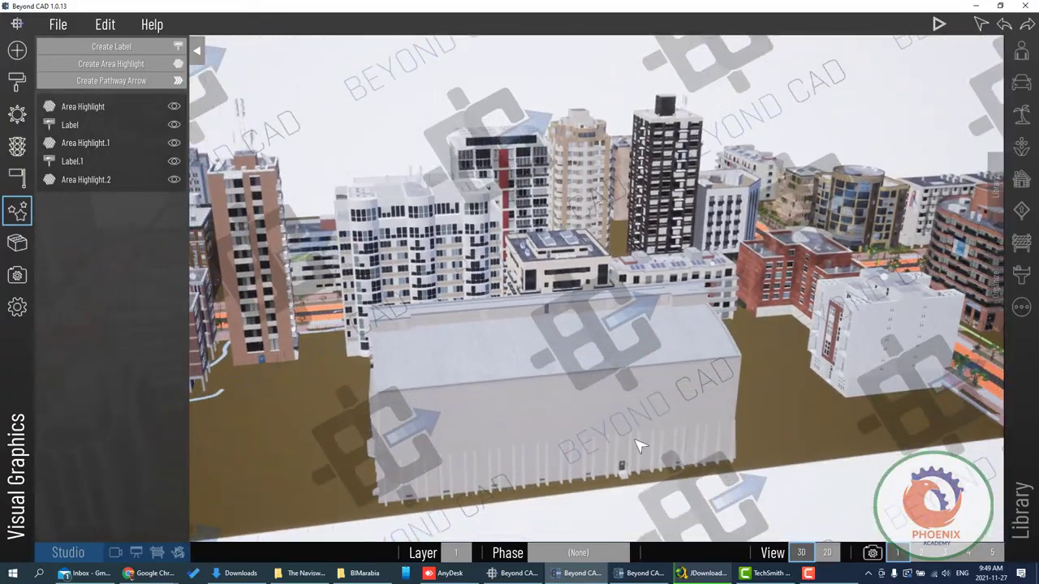
mouse_move(575, 419)
middle_mouse_down()
mouse_move(497, 418)
mouse_move(755, 390)
middle_mouse_up()
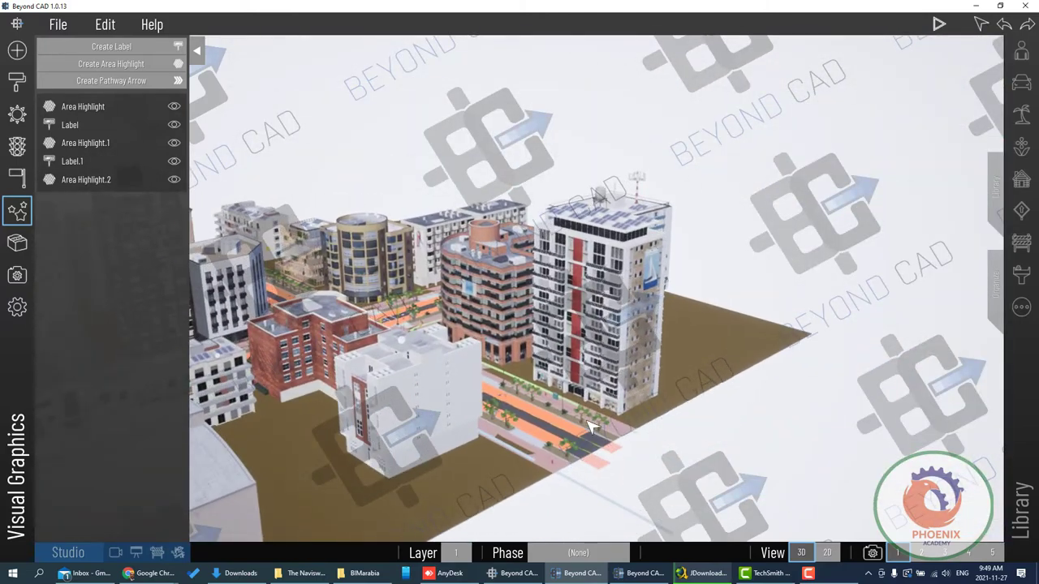
Zoom in on the street and turn the view to face the tower and bike lane
scroll(590, 426, "up", 5)
scroll(590, 428, "down", 3)
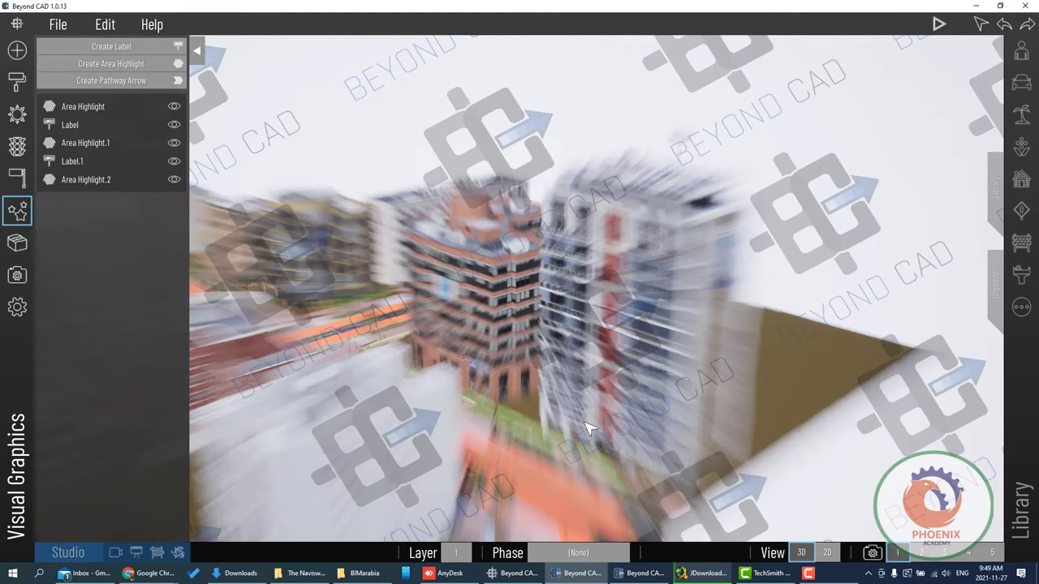
scroll(524, 409, "up", 3)
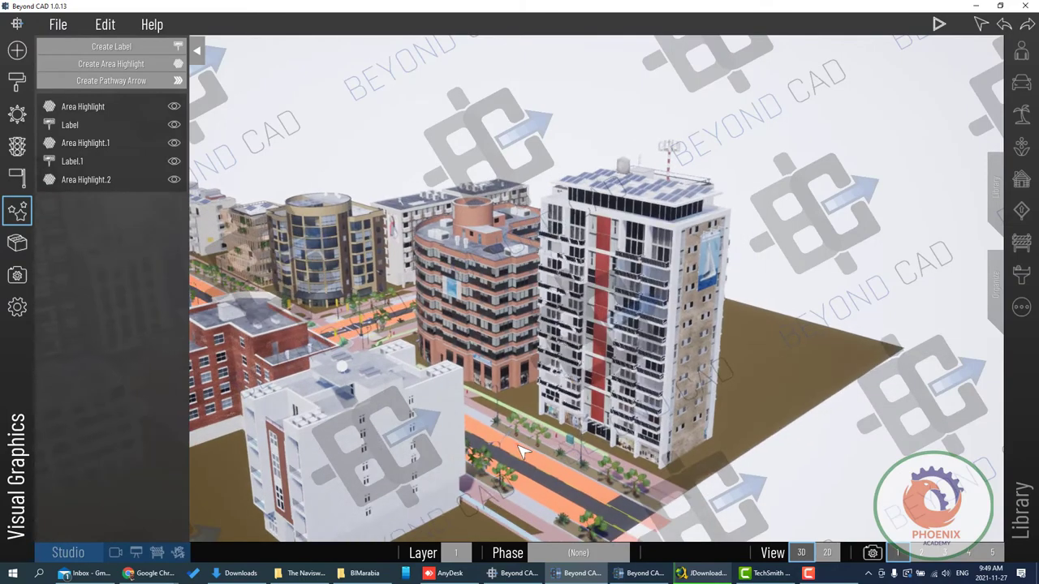
scroll(523, 440, "up", 2)
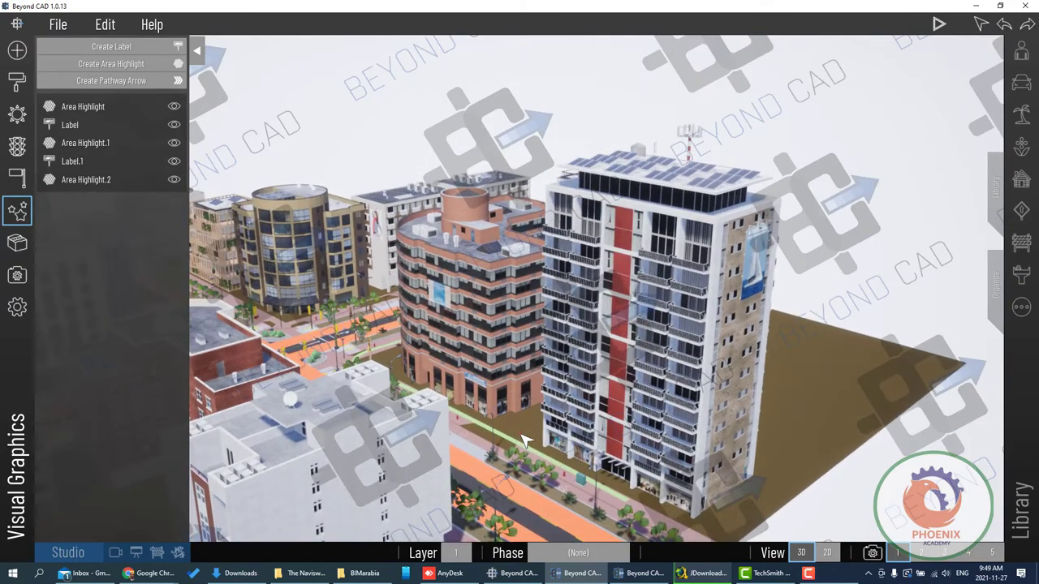
scroll(524, 440, "up", 2)
scroll(524, 440, "up", 2)
scroll(523, 439, "up", 1)
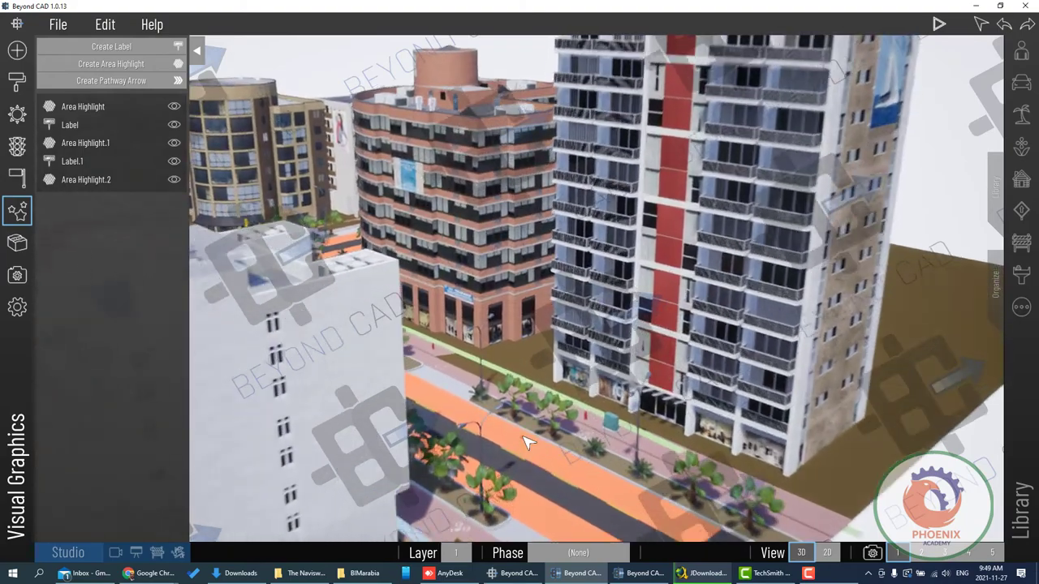
scroll(523, 440, "up", 2)
scroll(527, 442, "up", 2)
scroll(536, 450, "up", 2)
scroll(542, 458, "up", 1)
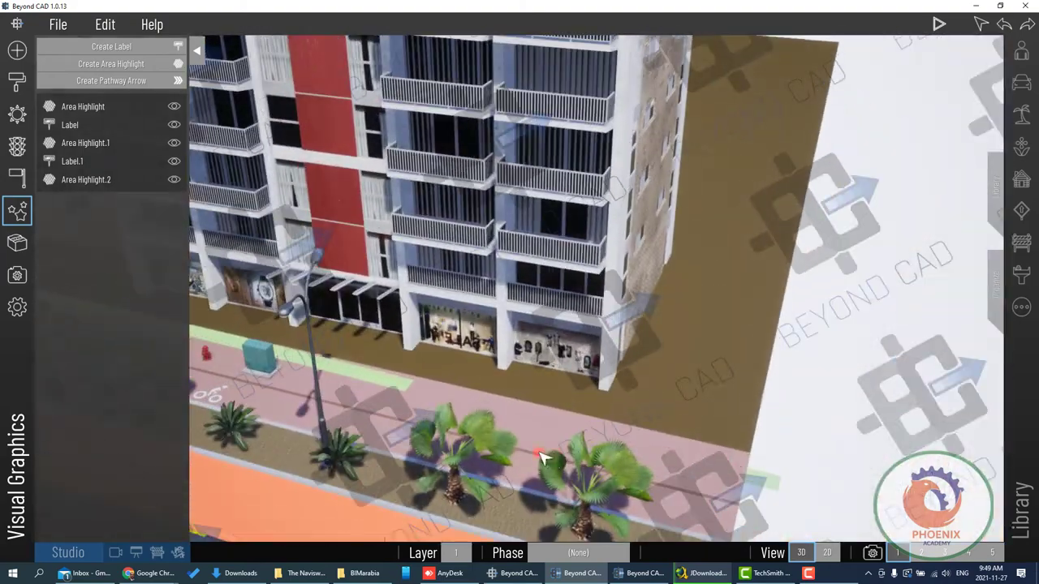
middle_click_drag(542, 458, 609, 410)
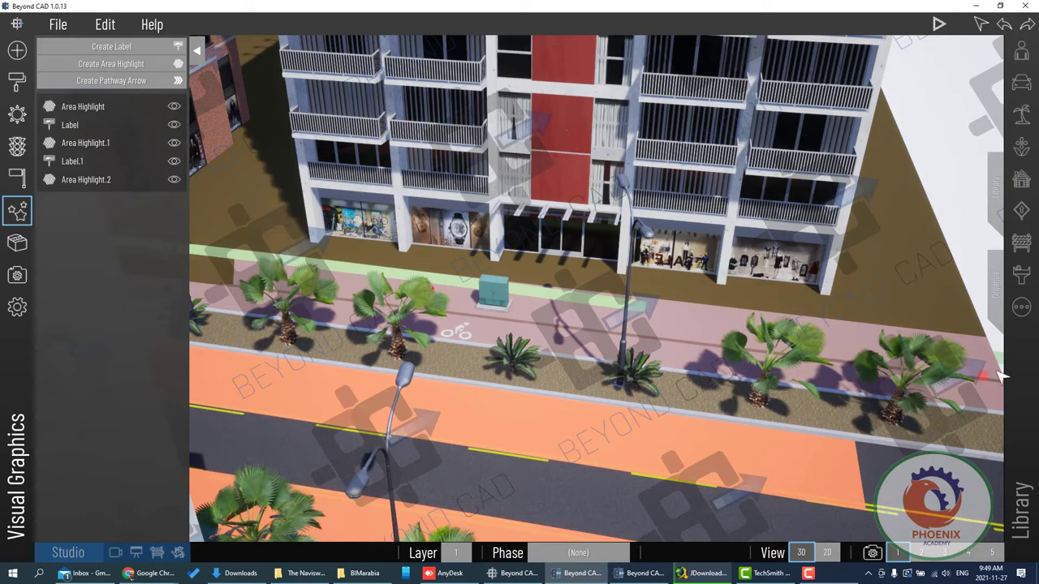
Lay out a pathway arrow with points along the bike lane past the palm trees
left_click(991, 404)
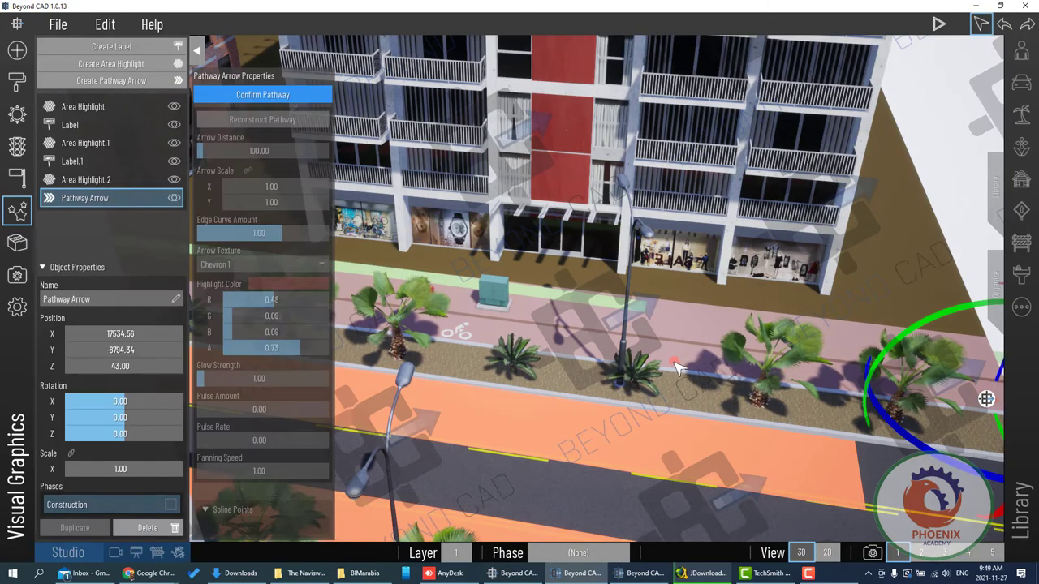
left_click(497, 339)
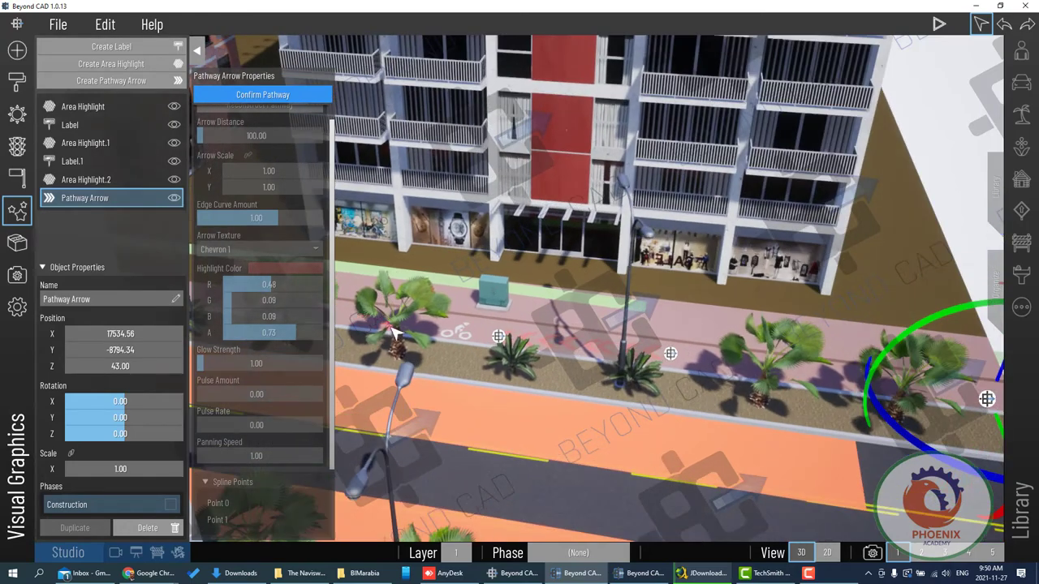
scroll(447, 348, "up", 5)
scroll(461, 348, "down", 5)
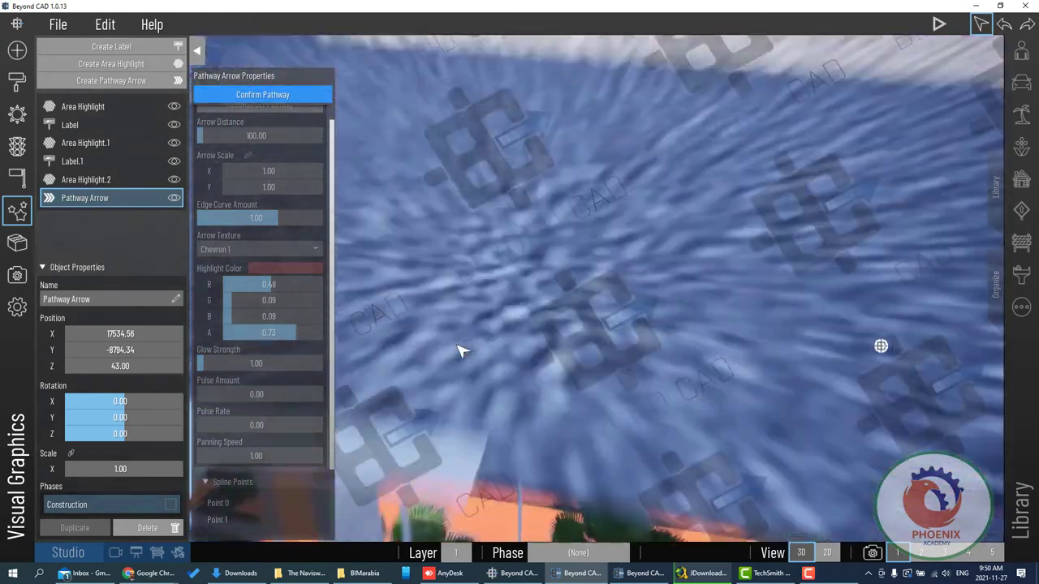
left_click(560, 320)
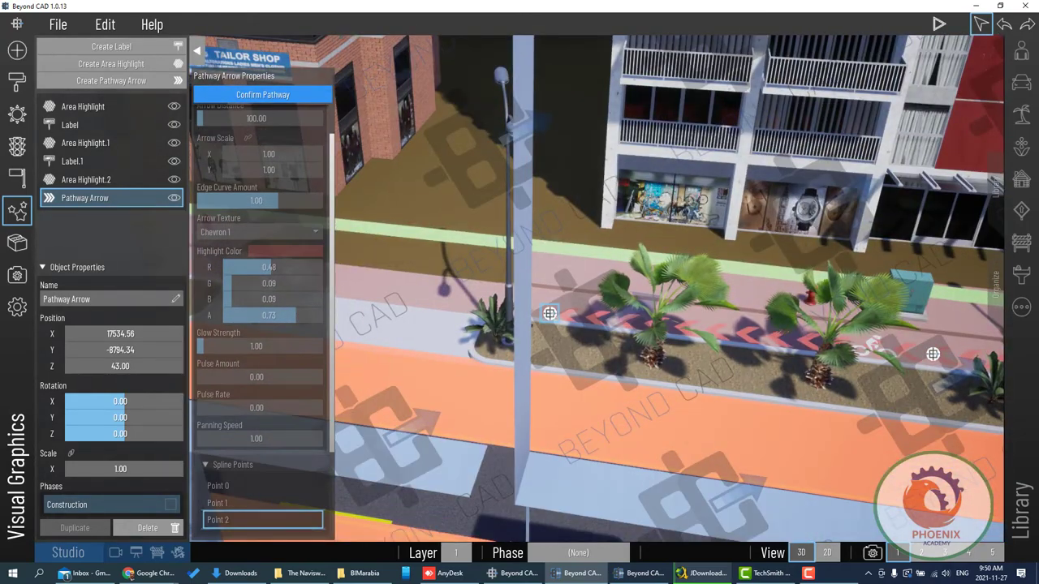
scroll(501, 304, "up", 3)
scroll(500, 303, "down", 3)
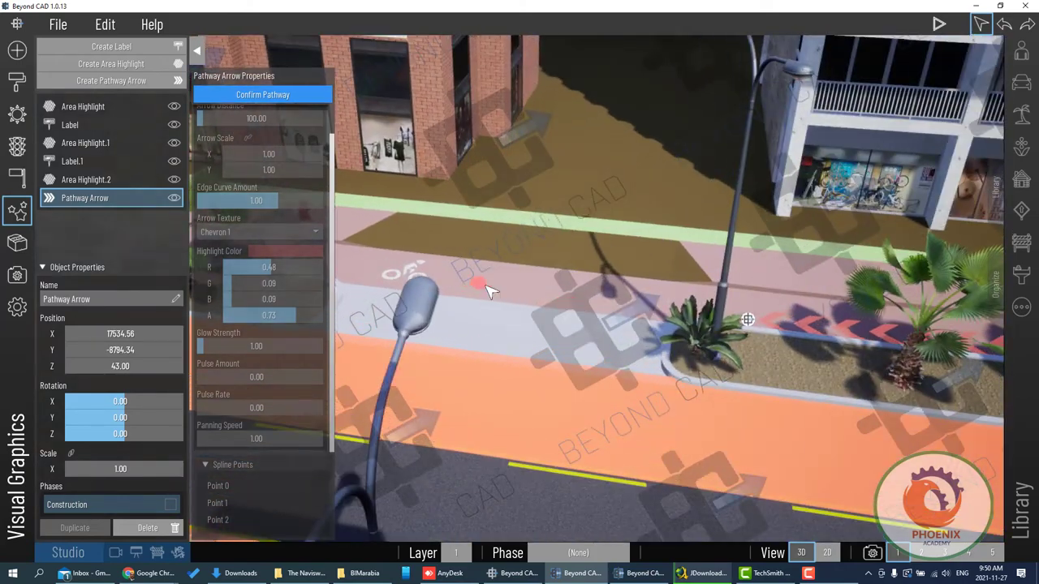
scroll(600, 298, "up", 3)
left_click(701, 252)
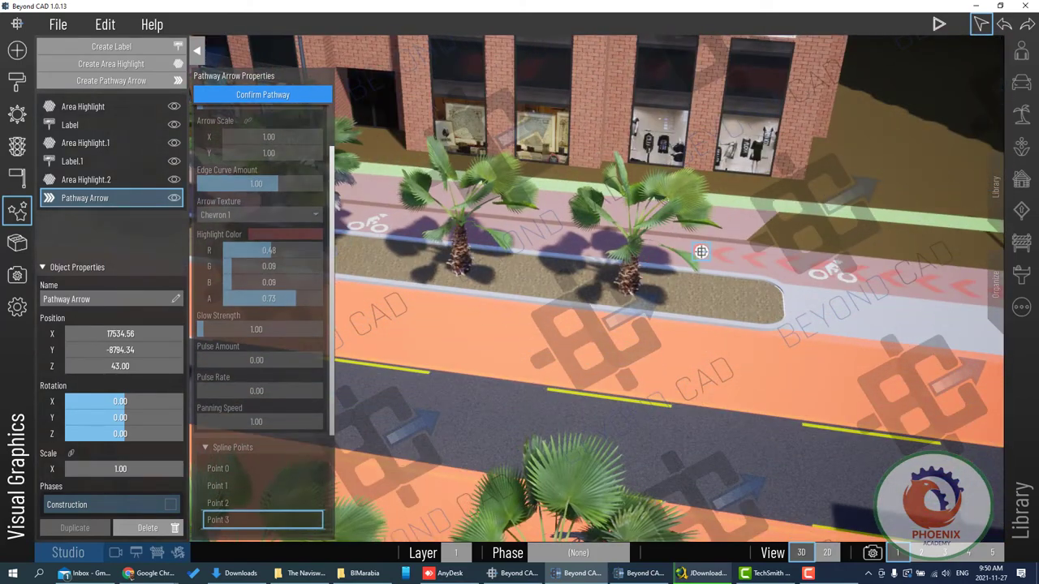
left_click(490, 230)
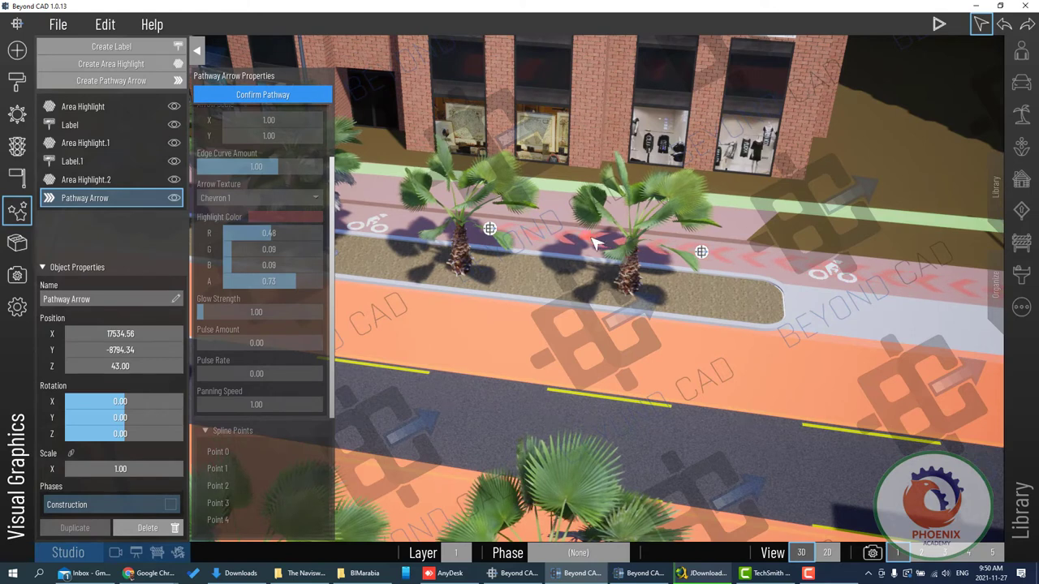
left_click(473, 412)
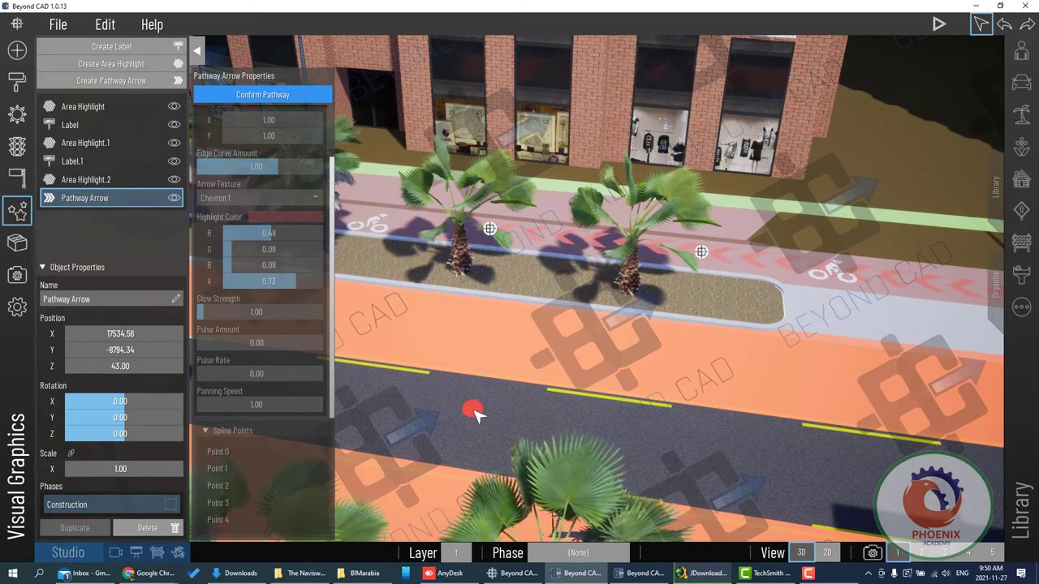
Select spline Point 3 and confirm the pathway arrow's route
scroll(267, 276, "up", 1)
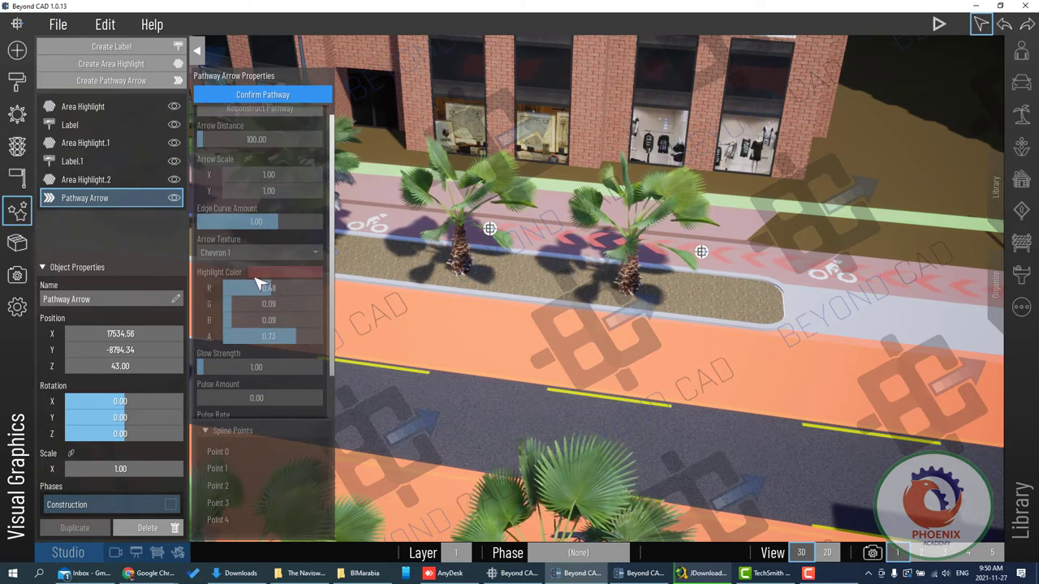
scroll(263, 280, "up", 1)
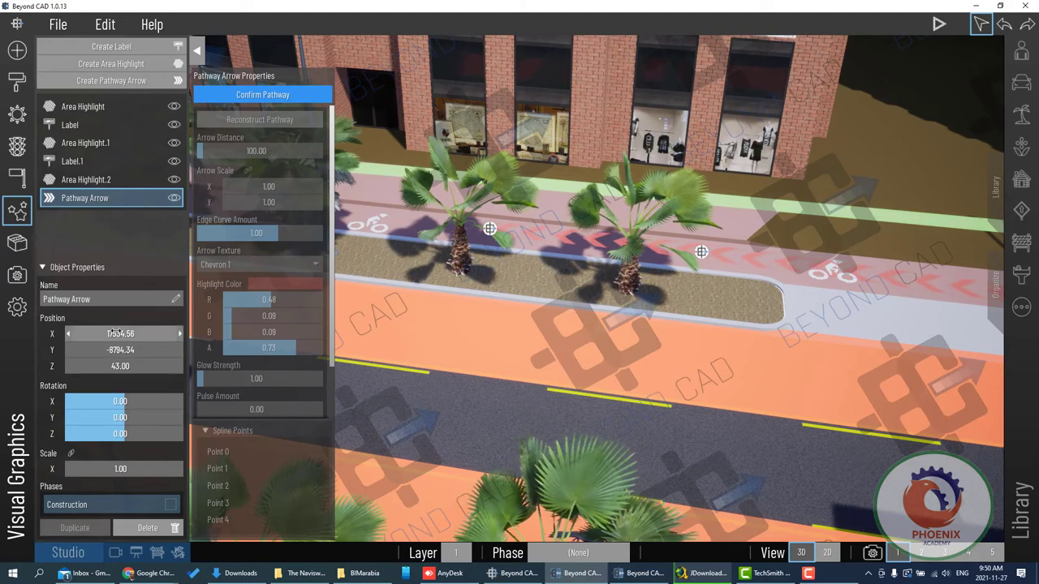
scroll(641, 312, "down", 1)
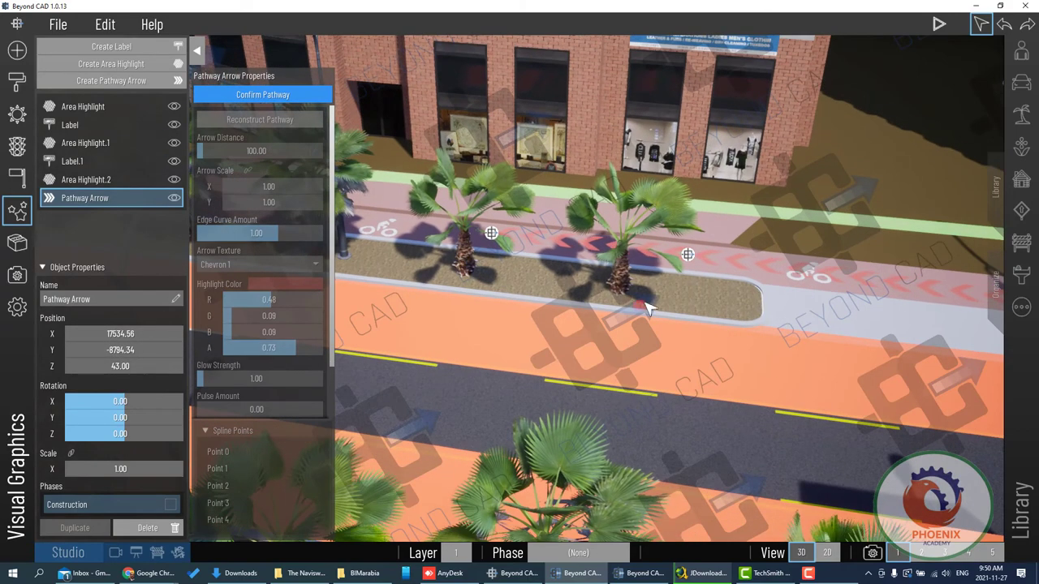
left_click(688, 254)
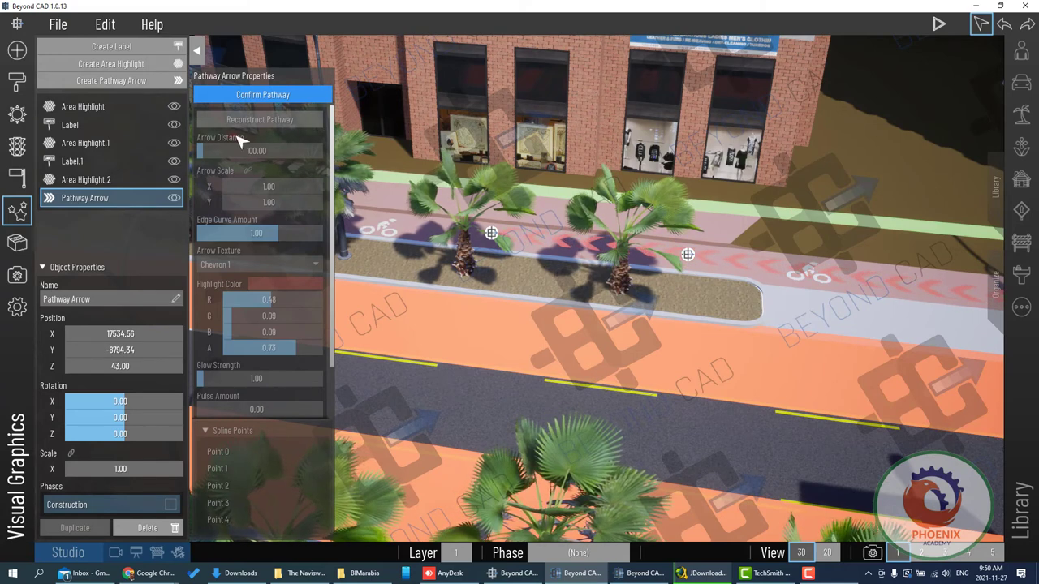
left_click(262, 94)
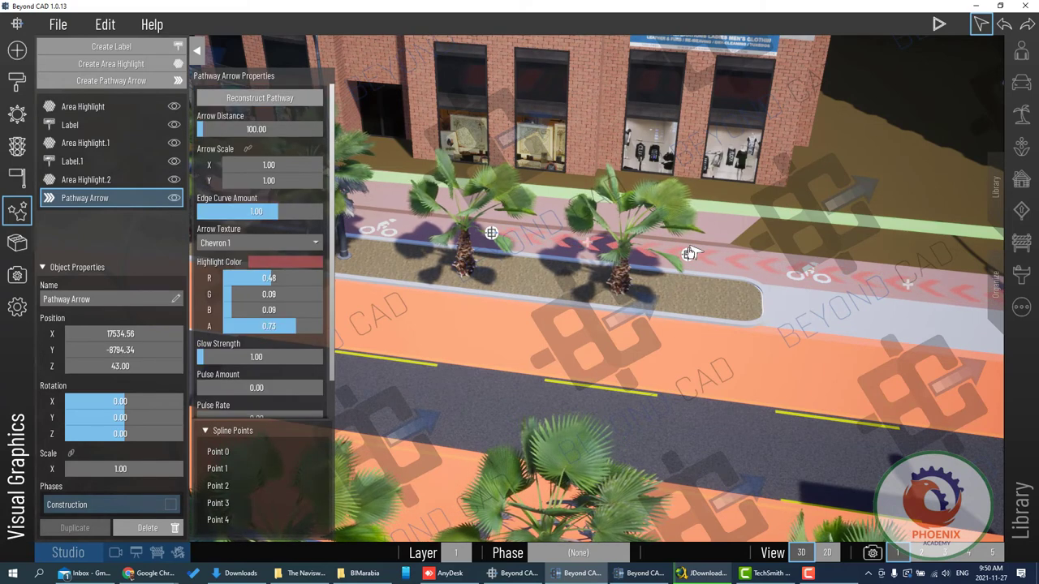
Move spline Point 3 and the far-end point along Y onto the bike lane, then select Point 4
left_click(688, 253)
left_click_drag(684, 307, 684, 318)
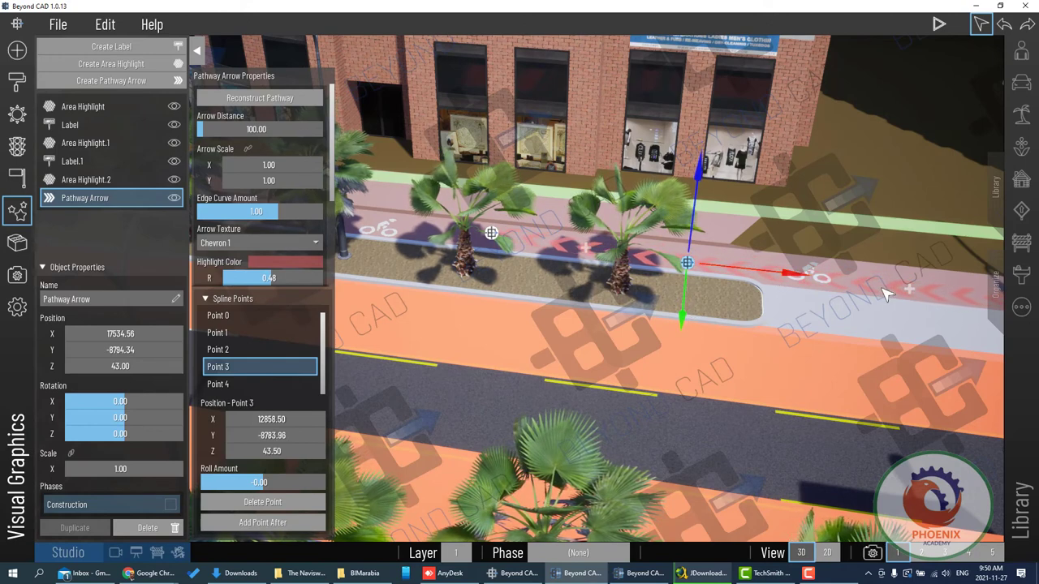
left_click(910, 289)
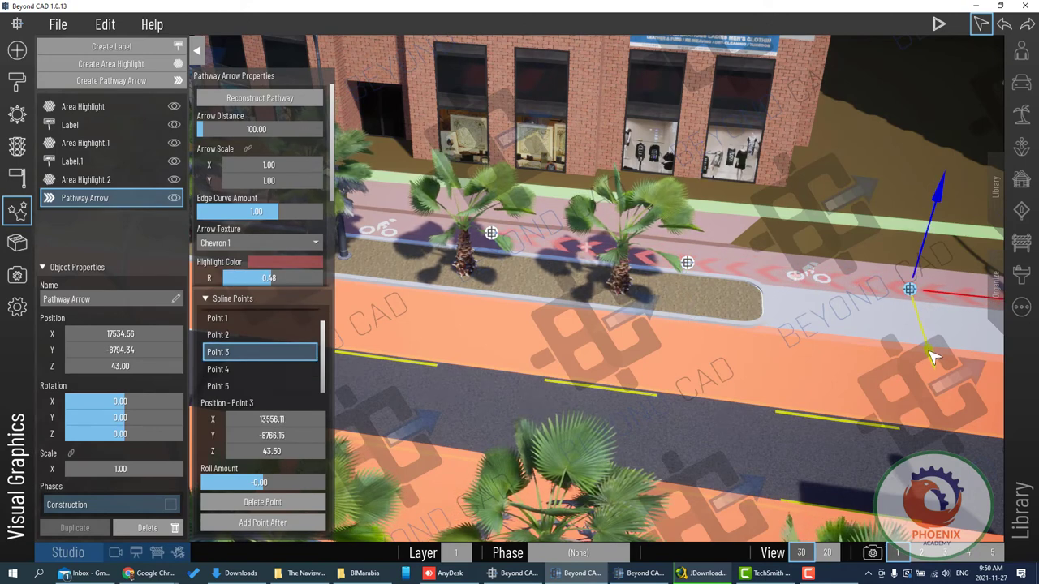
left_click_drag(931, 357, 928, 353)
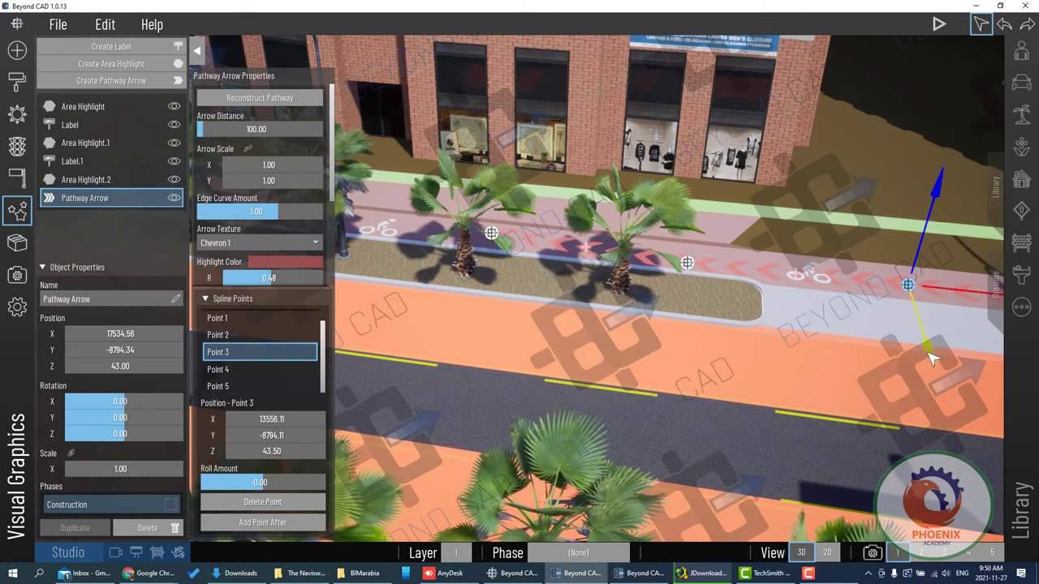
left_click(251, 372)
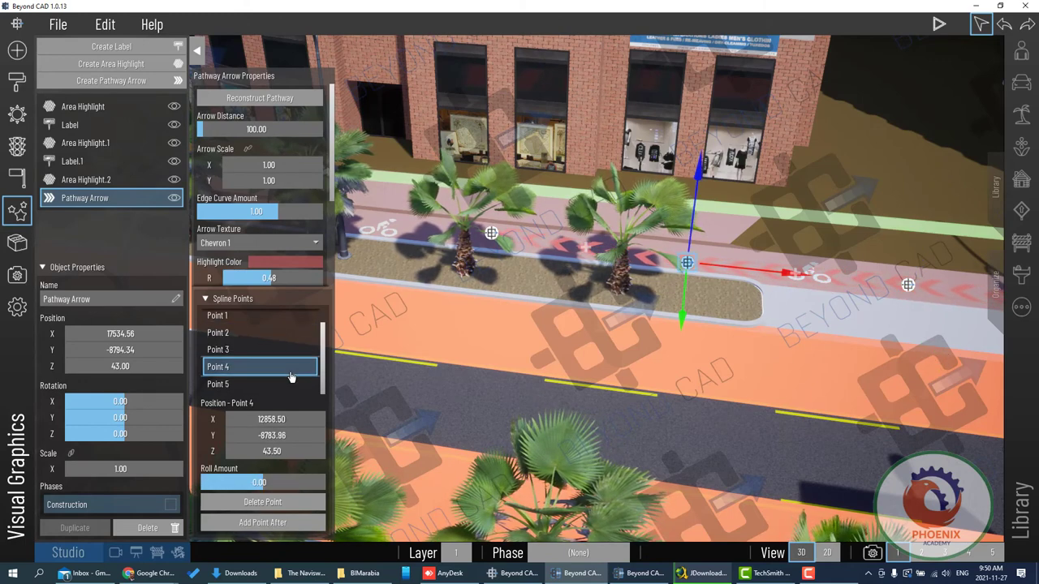
scroll(274, 347, "up", 1)
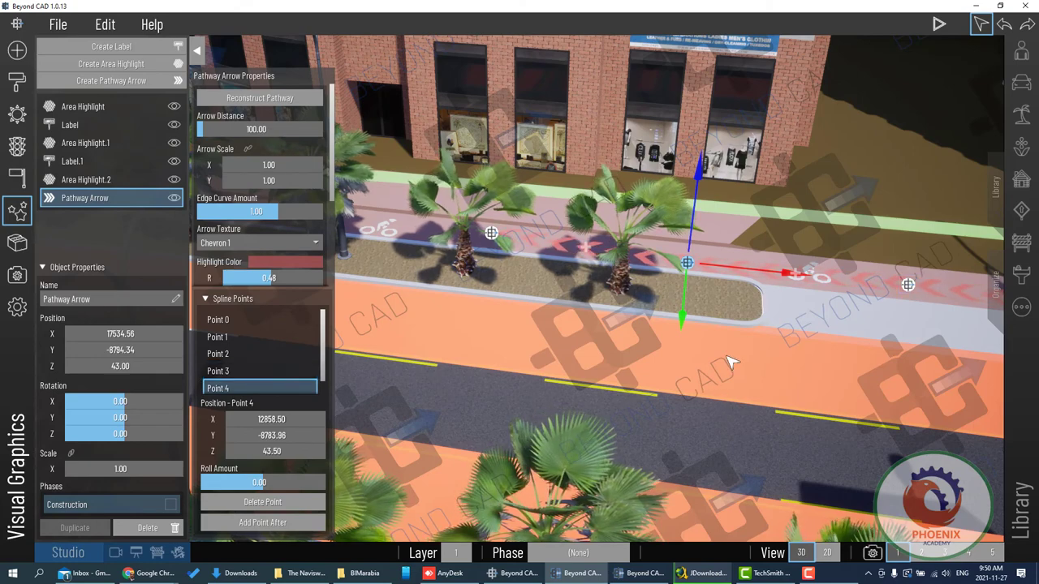
scroll(621, 297, "down", 1)
scroll(622, 297, "down", 1)
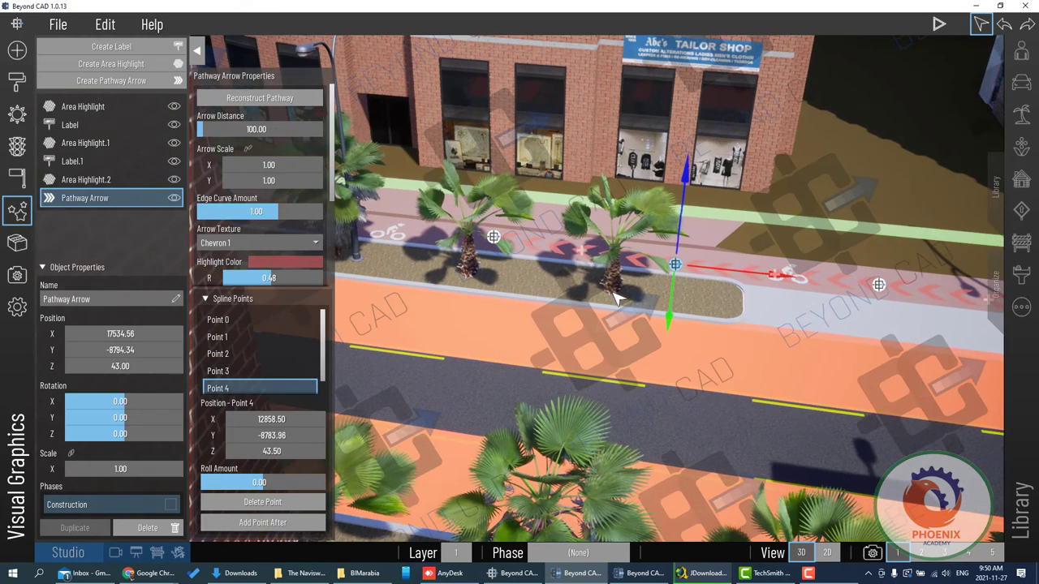
scroll(621, 297, "down", 1)
scroll(665, 294, "up", 1)
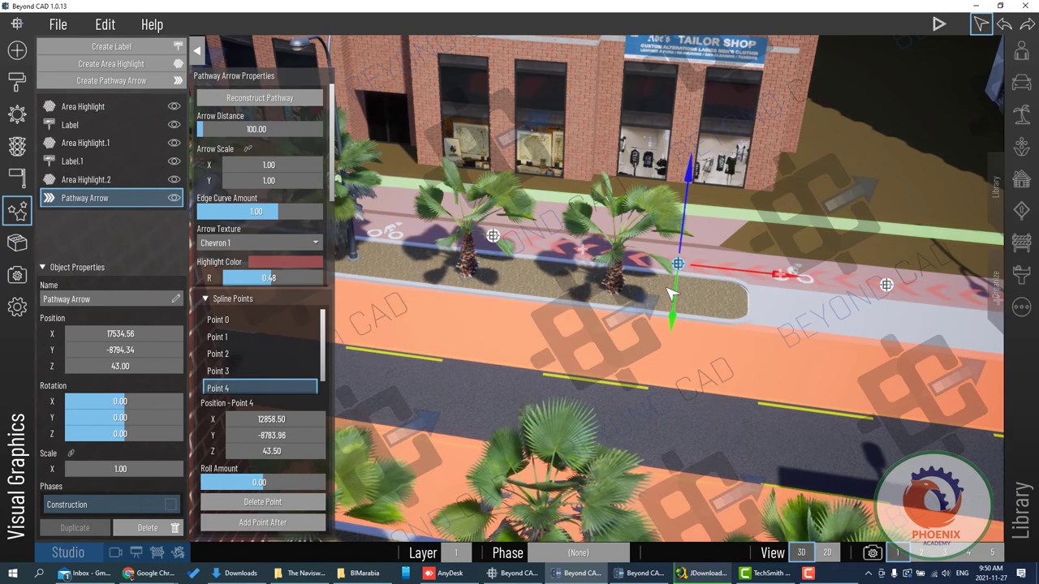